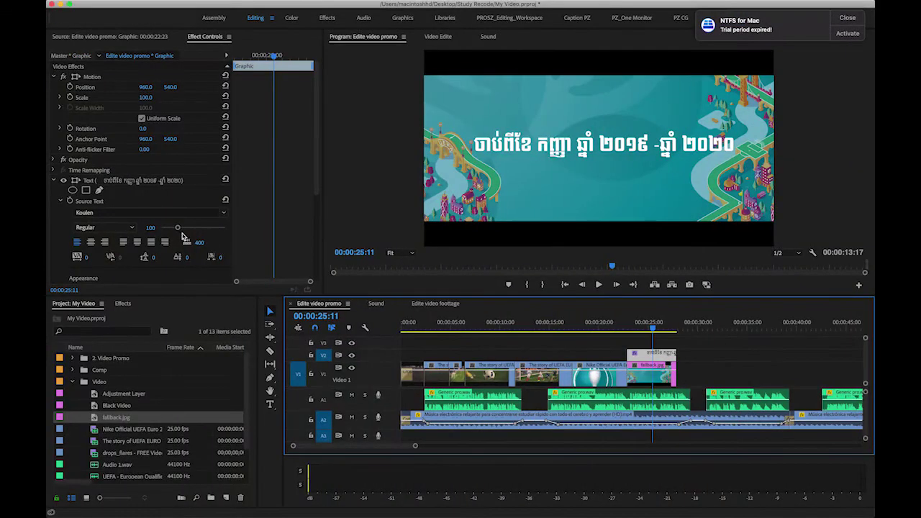
Step: Centre-align the Khmer title text and set its font size to 87
drag(179, 230, 177, 230)
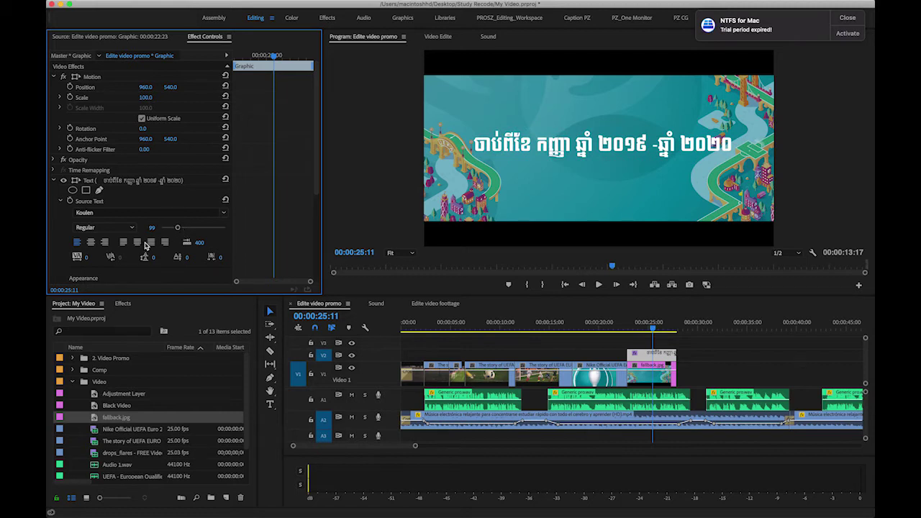
click(92, 243)
drag(181, 232, 175, 231)
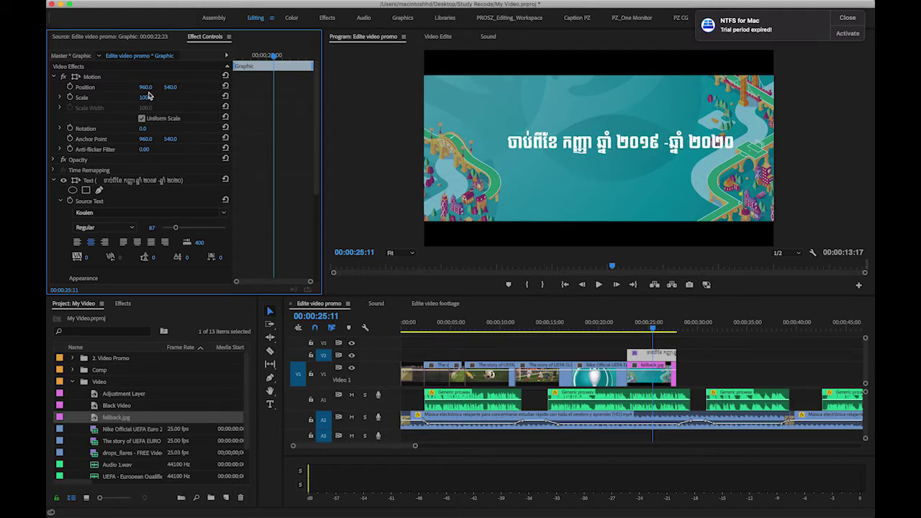
Step: Move the title graphic horizontally by setting its Motion Position X to 836
drag(145, 87, 101, 88)
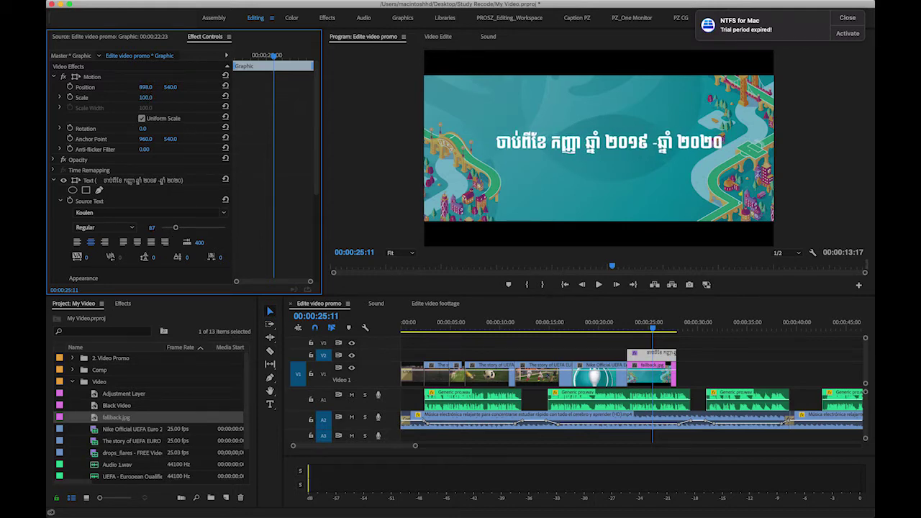
key(F11)
key(F11)
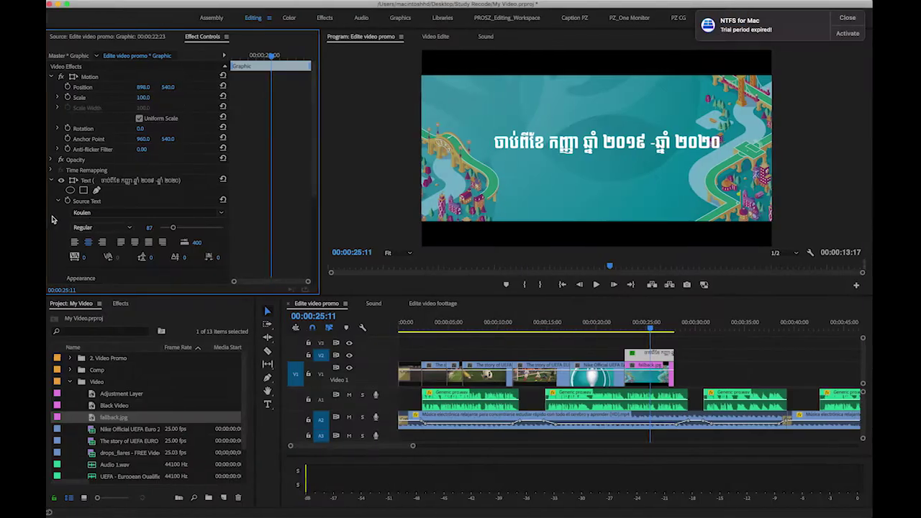
drag(145, 87, 108, 87)
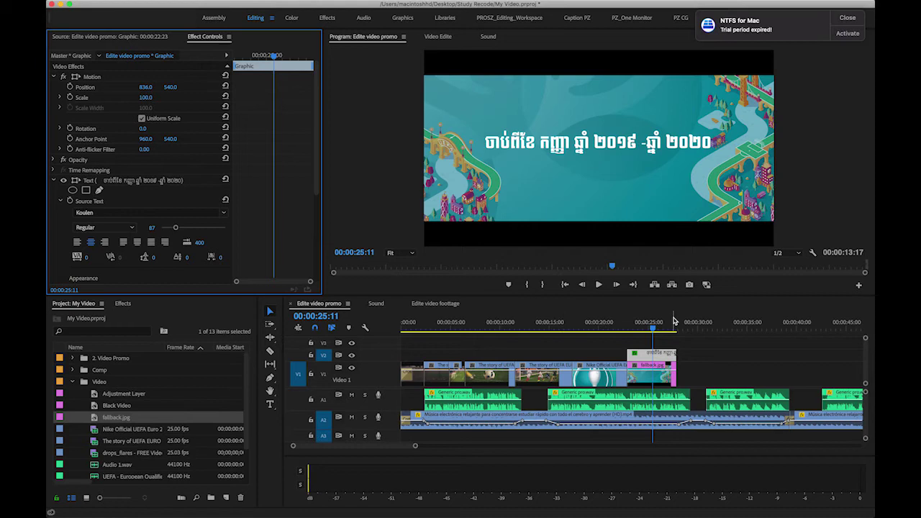
Step: Play back the transition into the title section, and scale the fallback.jpg background clip to 139
drag(654, 322, 615, 329)
key(space)
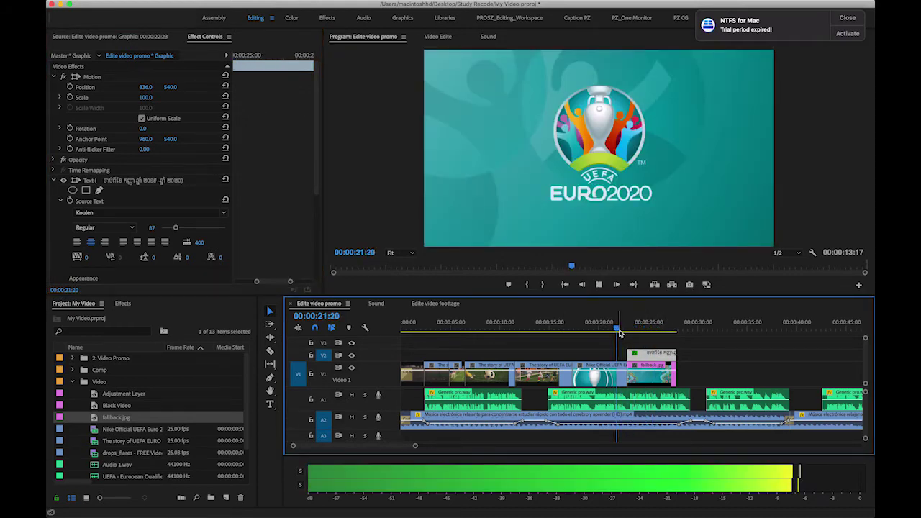
key(space)
click(669, 377)
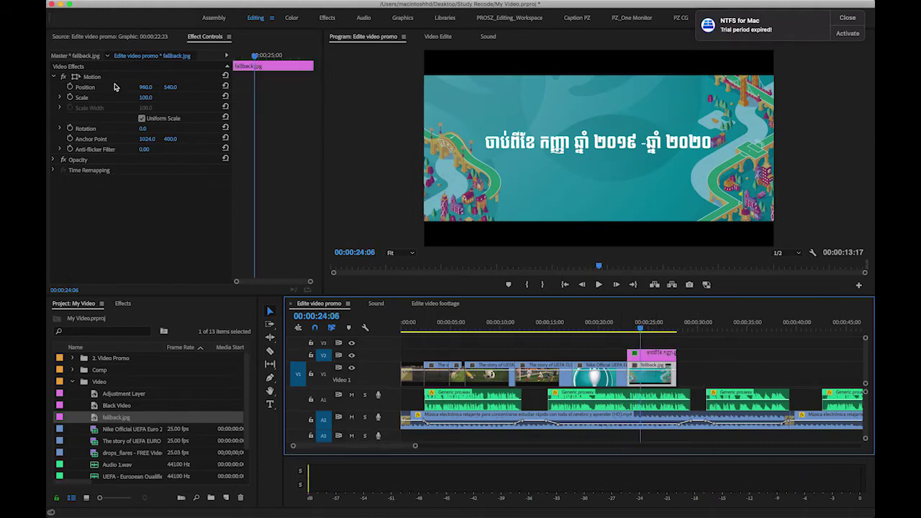
drag(144, 99, 172, 98)
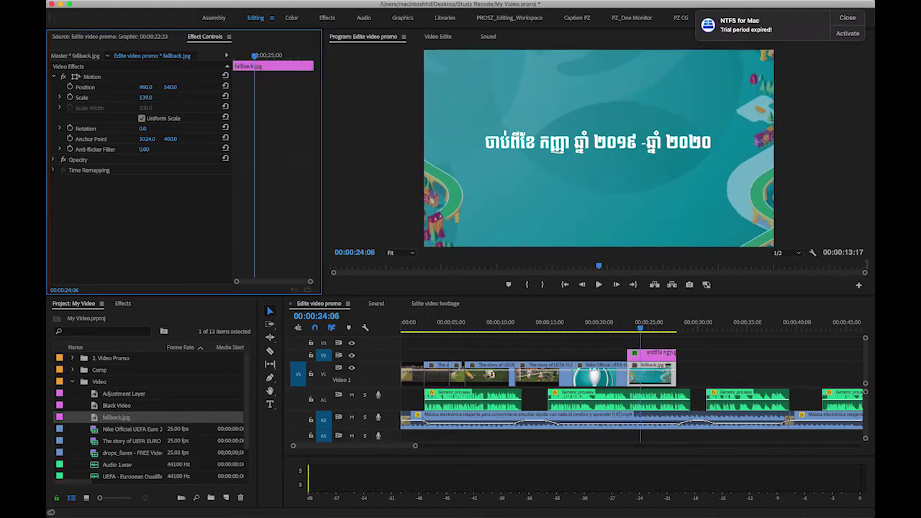
Step: Set the title graphic's Motion Scale to 115
click(666, 353)
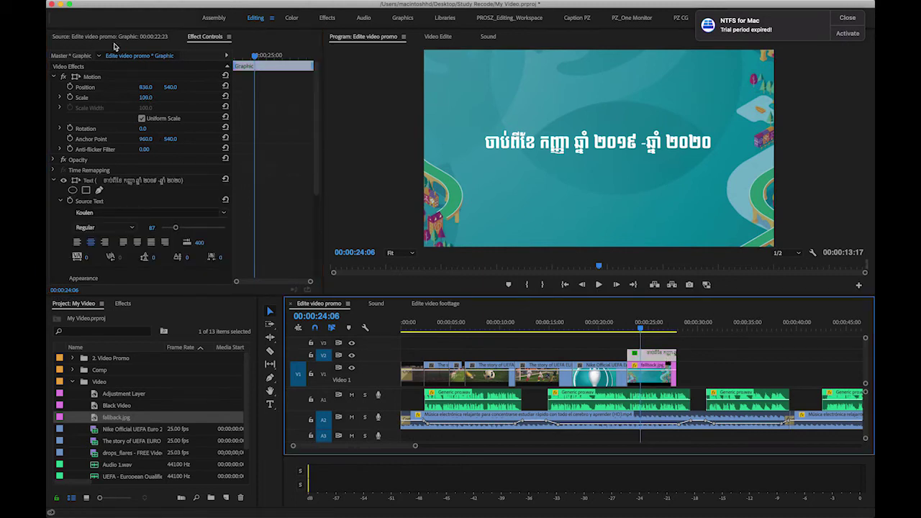
click(150, 101)
drag(151, 97, 161, 97)
Step: Extend the title graphic and fallback.jpg clips to the end of the Generic promo audio clip beneath them
mouse_move(634, 327)
mouse_down()
mouse_move(615, 327)
mouse_move(649, 327)
mouse_up()
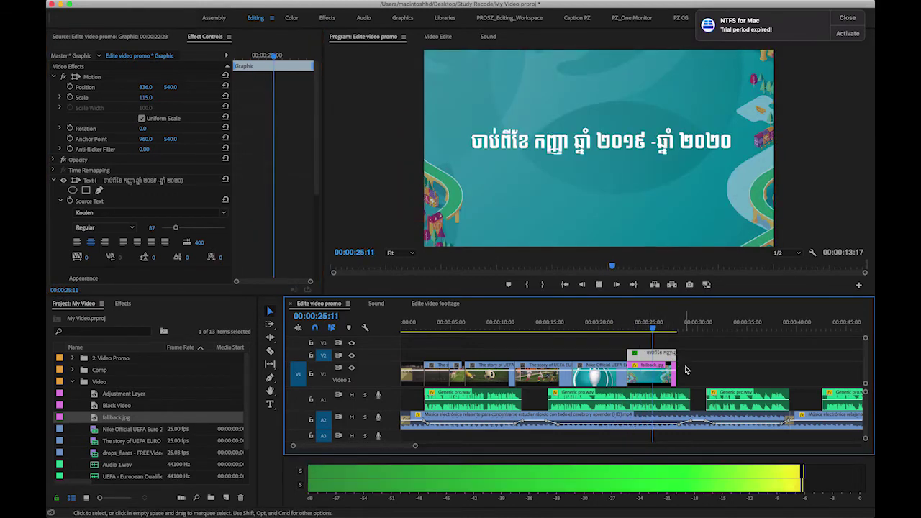
drag(675, 368, 689, 353)
Step: Start animating the title graphic's Scale with a keyframe of 115 at 00:00:23:15
click(635, 327)
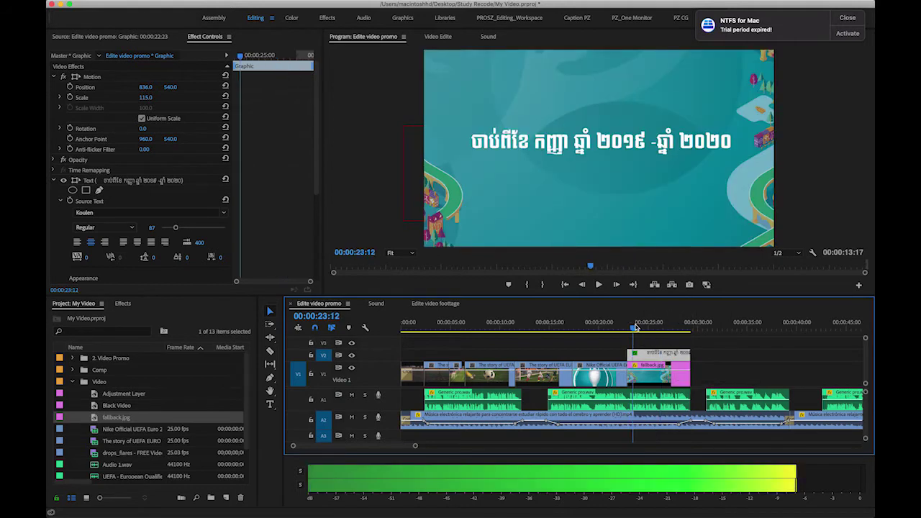
key(=)
key(Right)
key(Right)
key(Right)
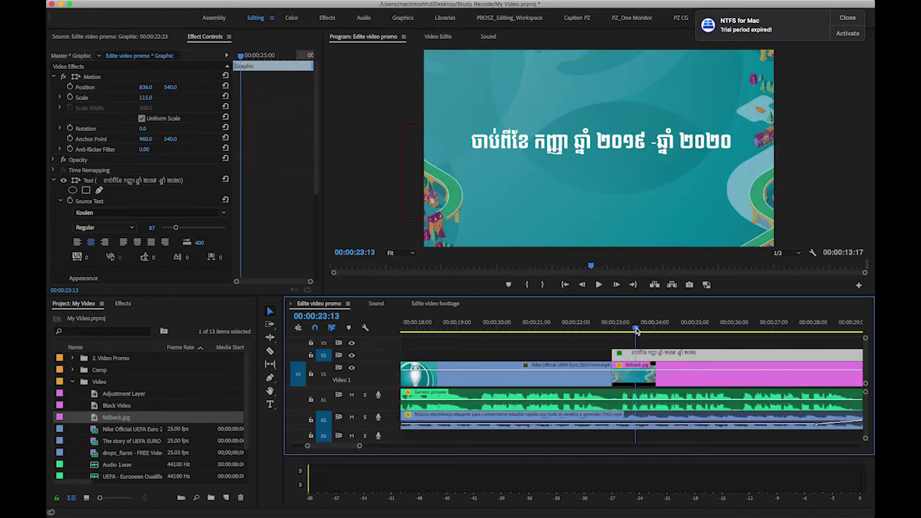
click(70, 98)
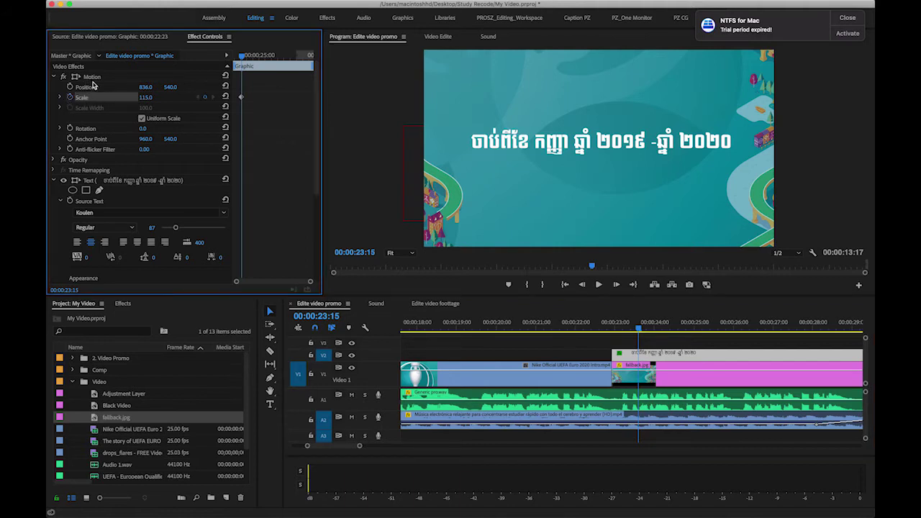
Step: Keyframe the title graphic's Scale at 2960 at the clip's start, 00:00:22:23
drag(644, 328, 612, 329)
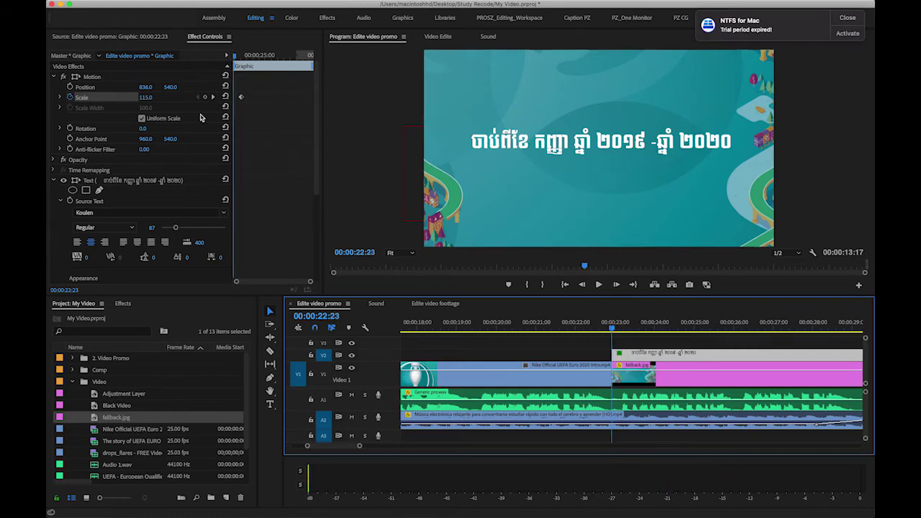
drag(146, 98, 57, 464)
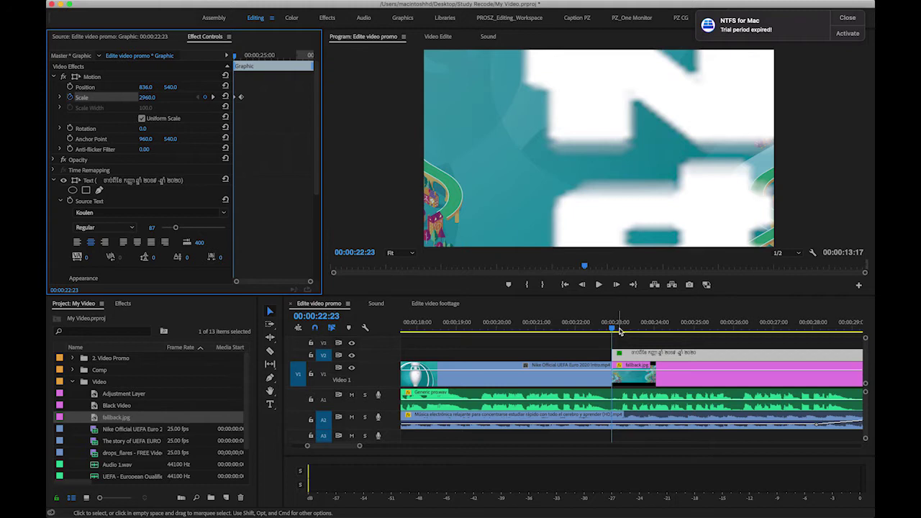
Step: Start animating the title graphic's Opacity with a 100% keyframe at 00:00:23:09
drag(619, 331, 628, 329)
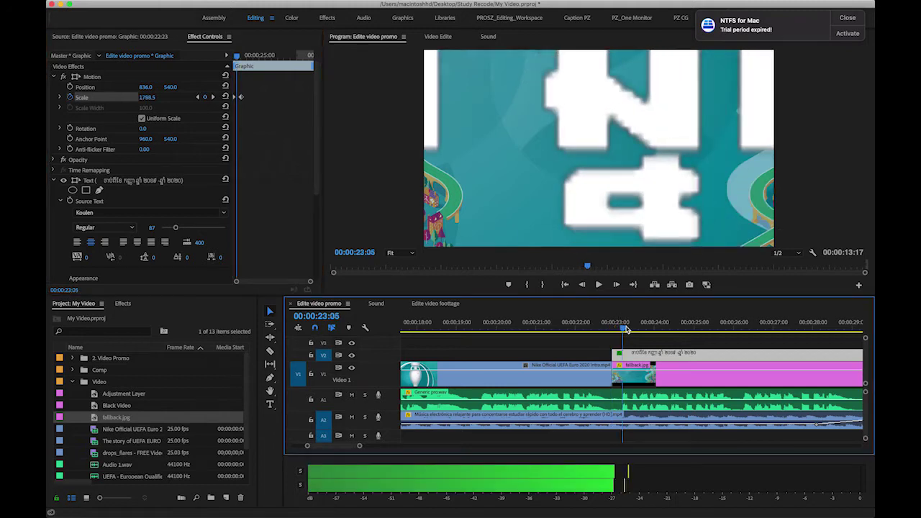
click(54, 161)
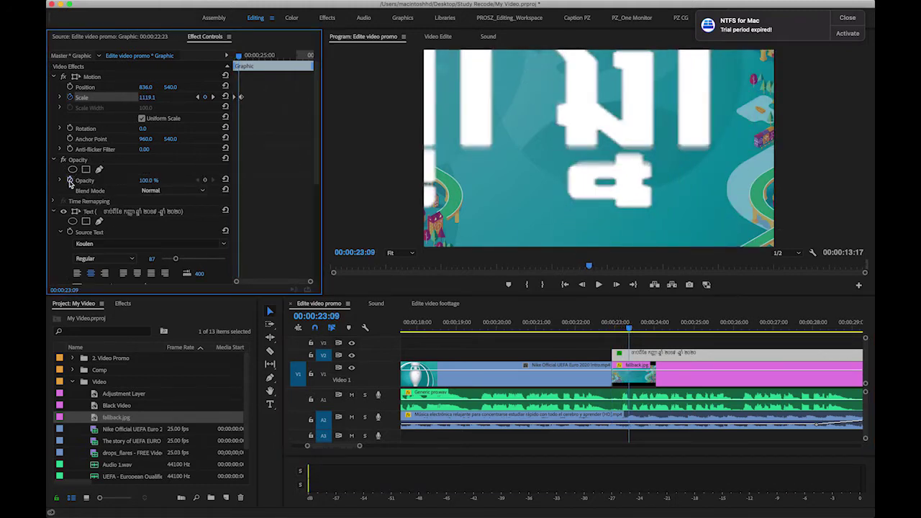
click(71, 181)
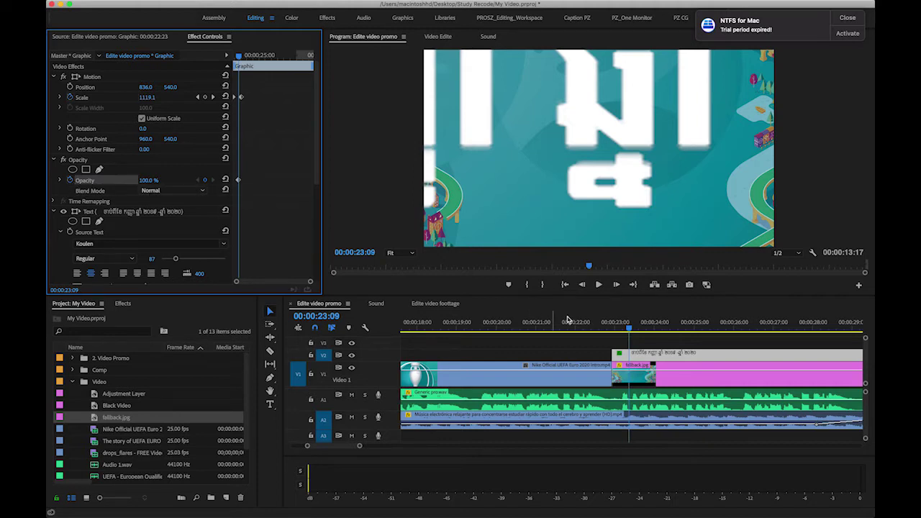
Step: Keyframe the title graphic's Opacity at 0% at the clip's start, 00:00:22:23
drag(629, 331, 607, 331)
click(149, 180)
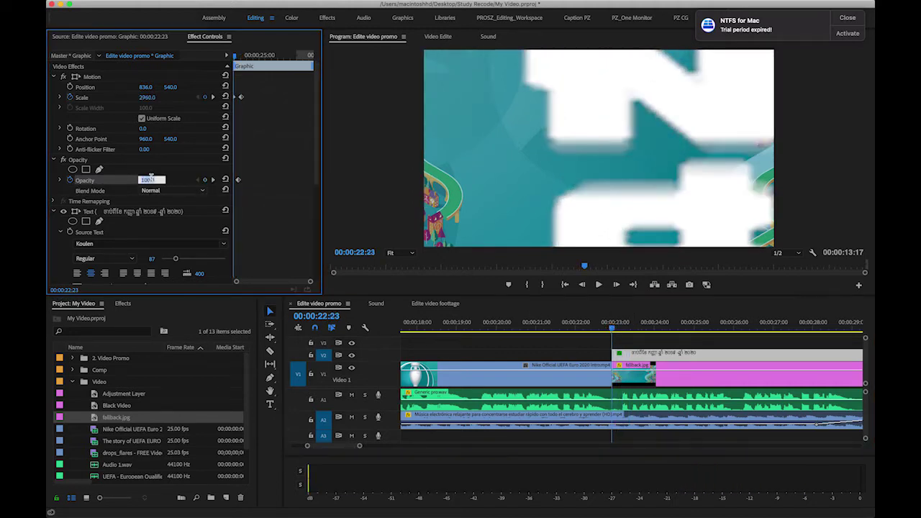
click(179, 165)
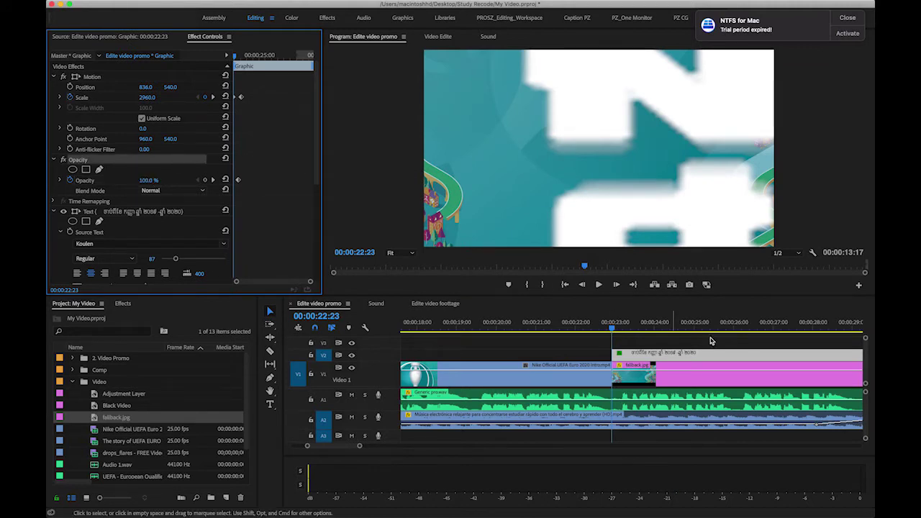
mouse_move(613, 330)
mouse_down()
mouse_move(639, 330)
mouse_move(611, 329)
mouse_up()
click(144, 184)
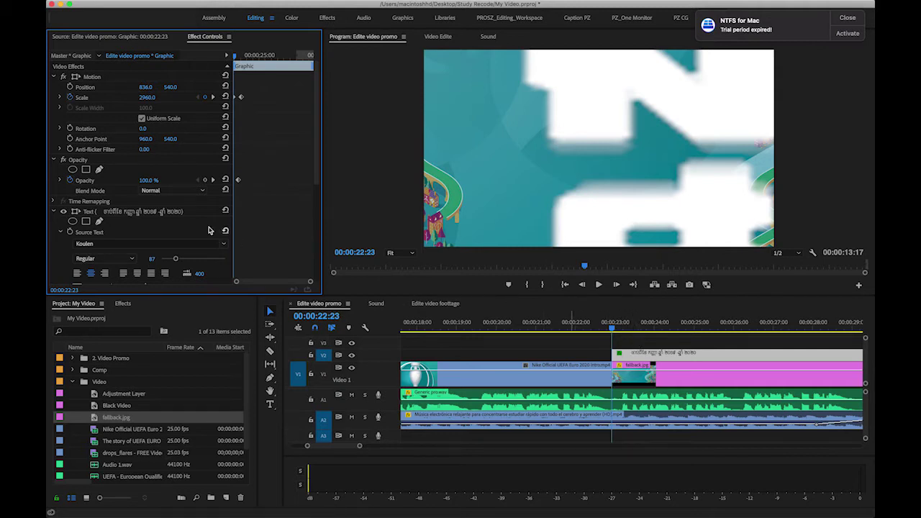
text(0)
key(Return)
Step: Play back the title's zoom and fade-in animation from just before the clip starts
click(569, 321)
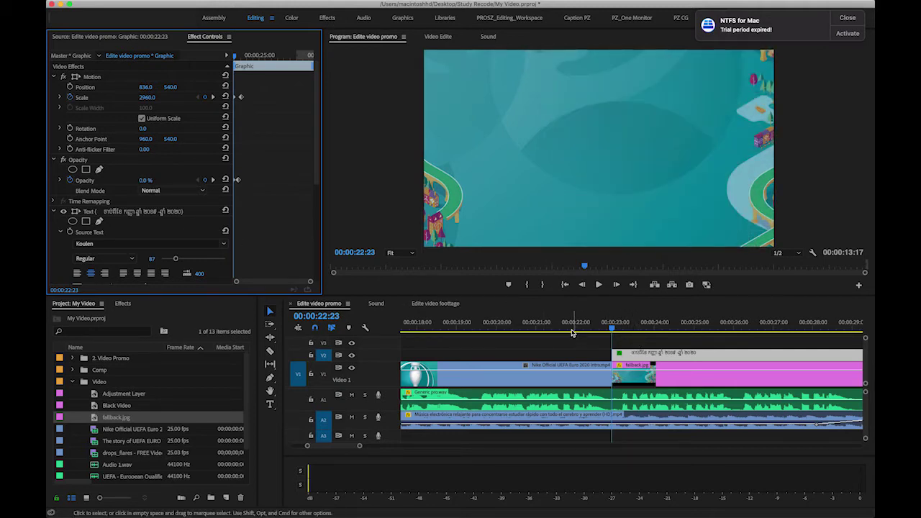
key(space)
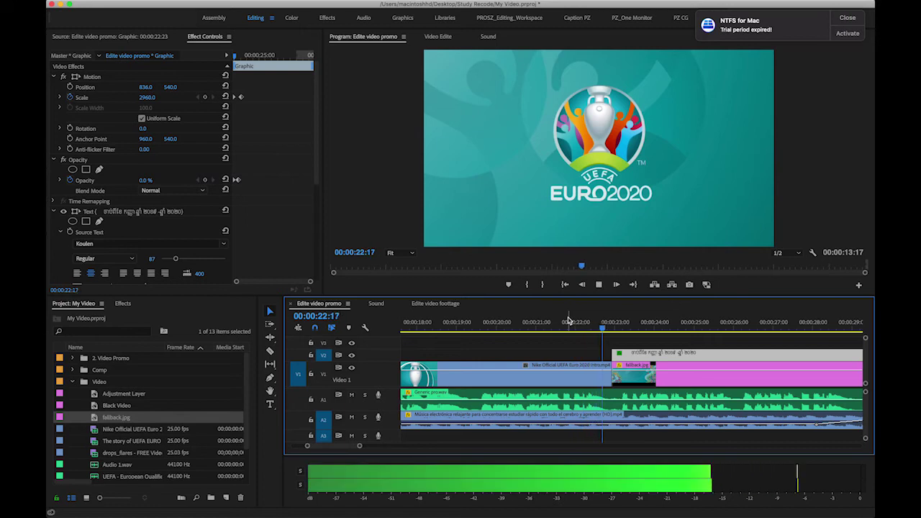
drag(666, 327, 638, 329)
shift+click(642, 367)
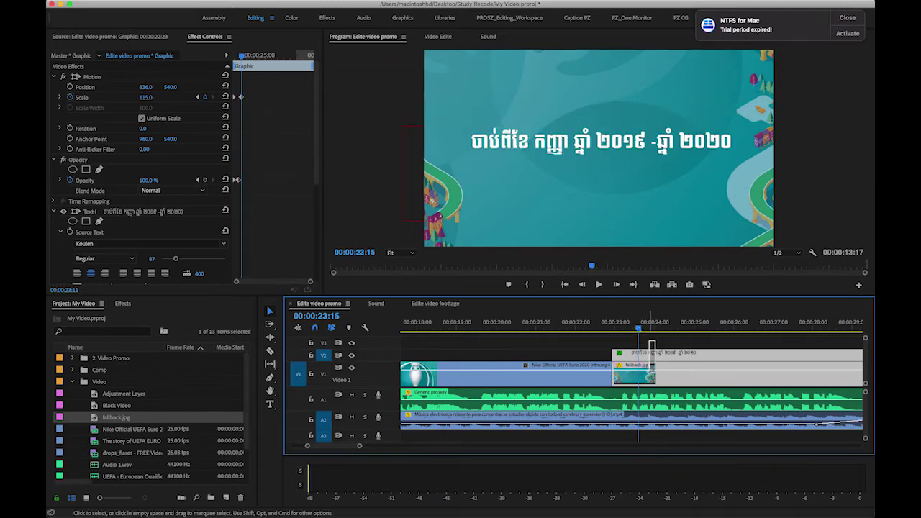
key(minus)
key(minus)
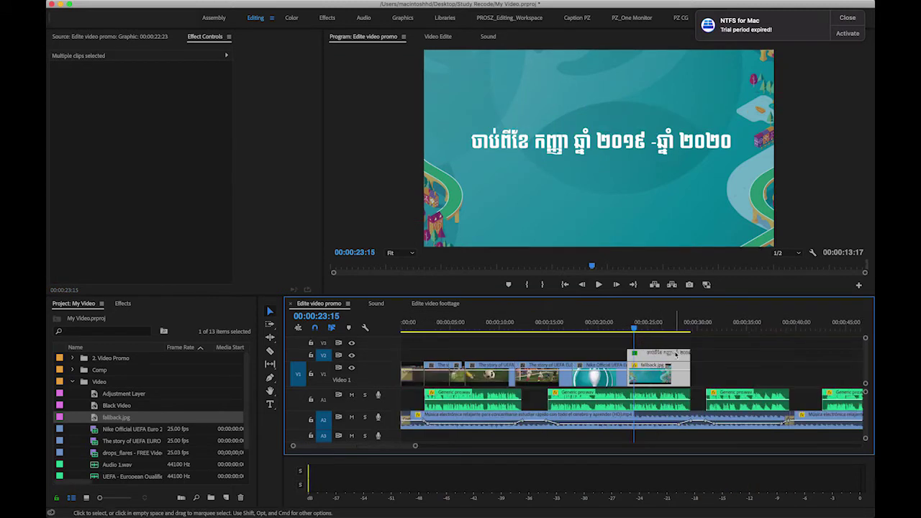
click(672, 352)
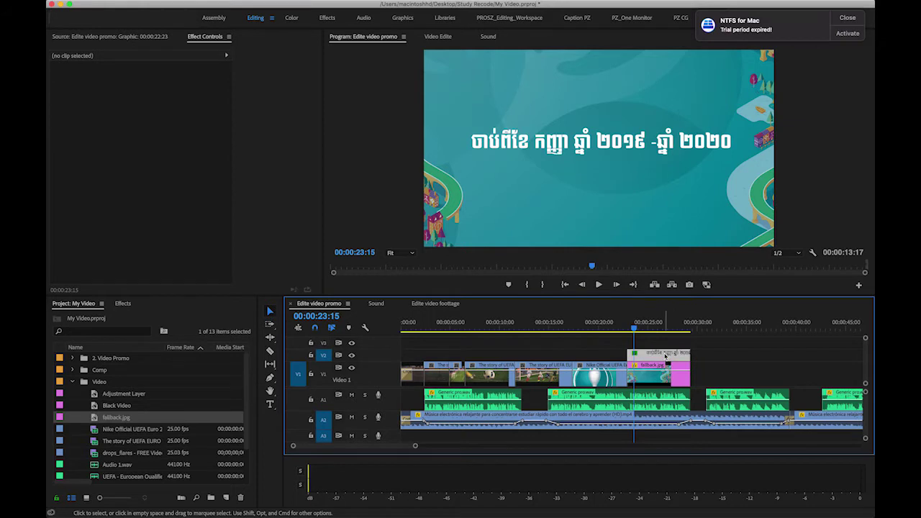
click(205, 96)
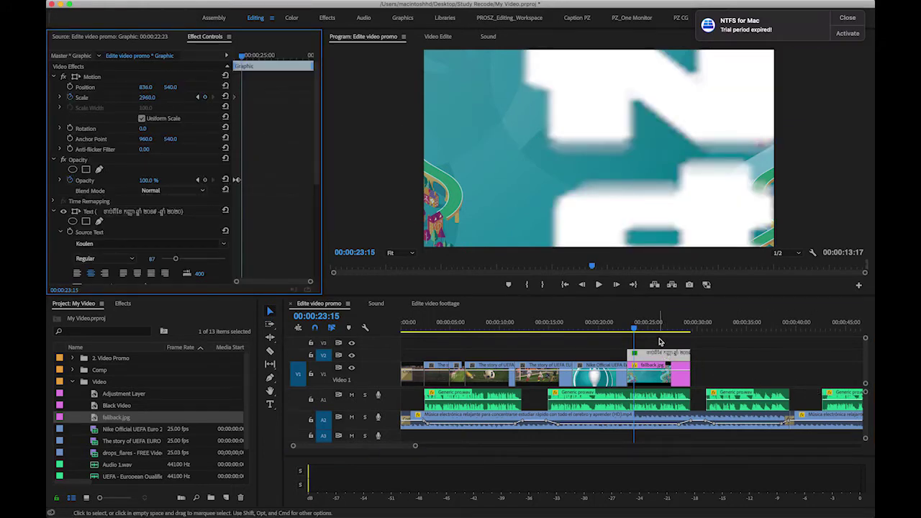
key(super+z)
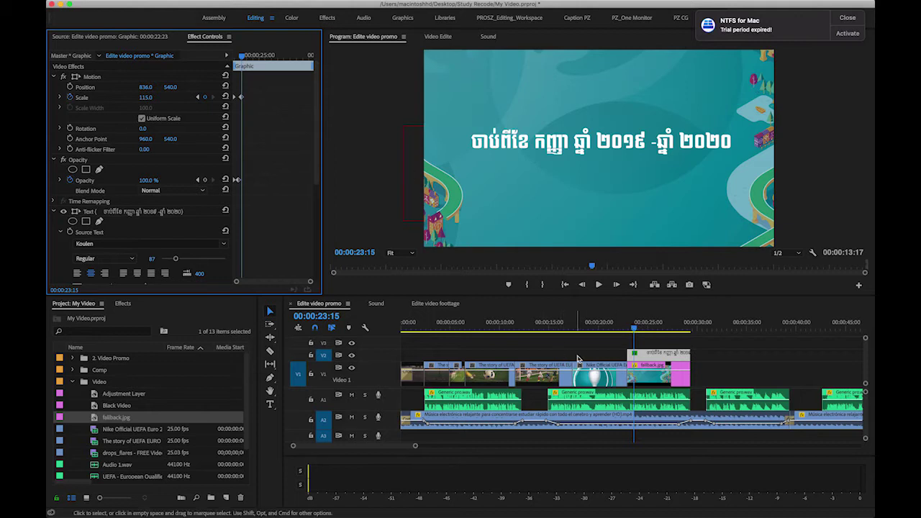
Step: Add a Scale keyframe holding 115 on the title graphic at 00:00:23:21
click(636, 332)
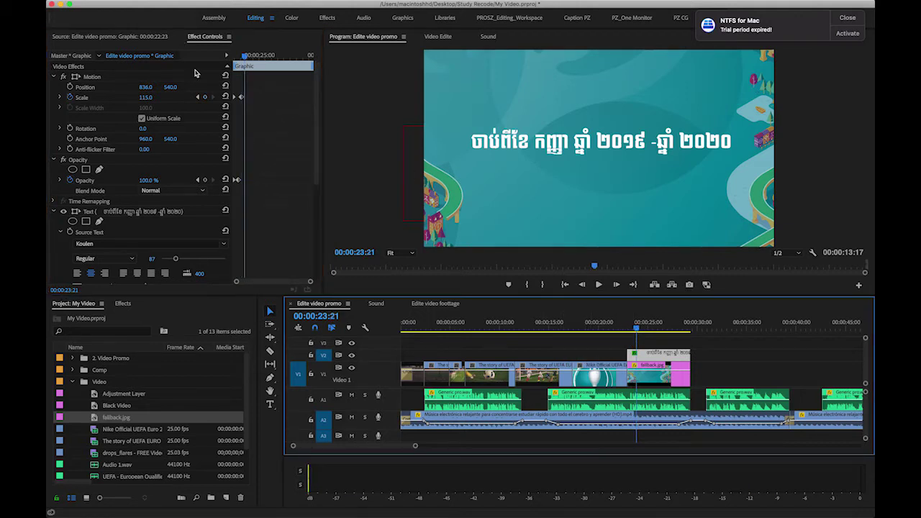
click(205, 100)
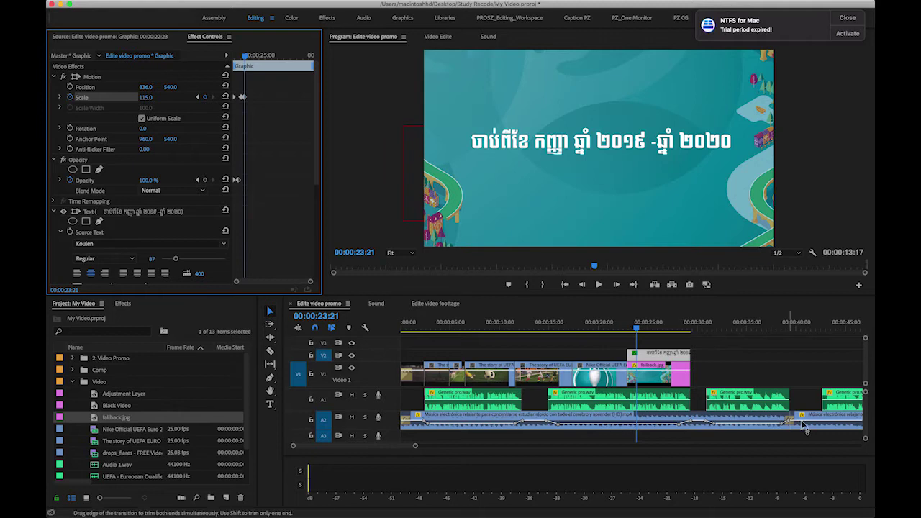
Step: Add a Scale keyframe of 129 on the title graphic at the clip's end, 00:00:29:07
click(683, 330)
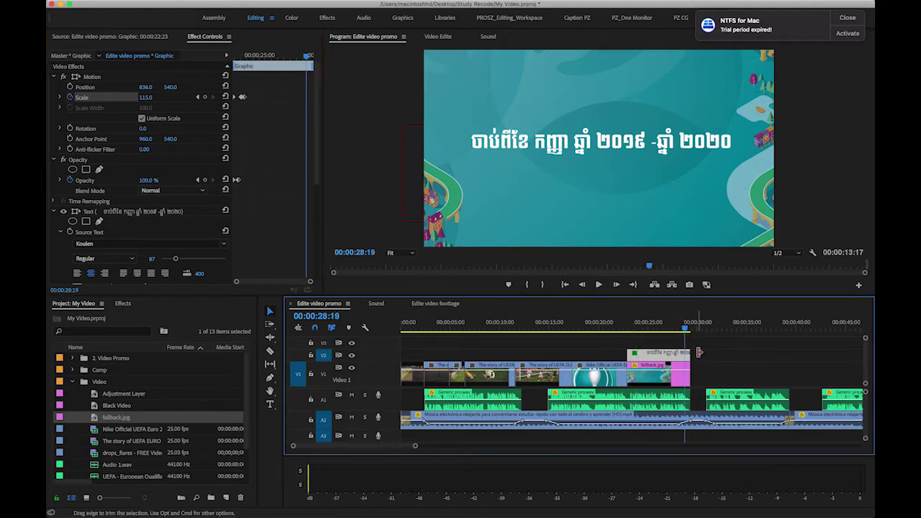
key(=)
click(573, 330)
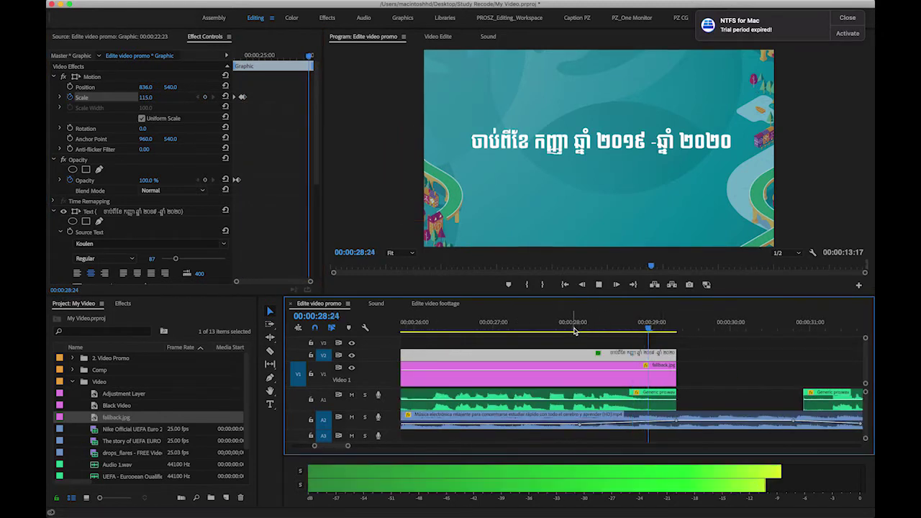
key(minus)
click(708, 325)
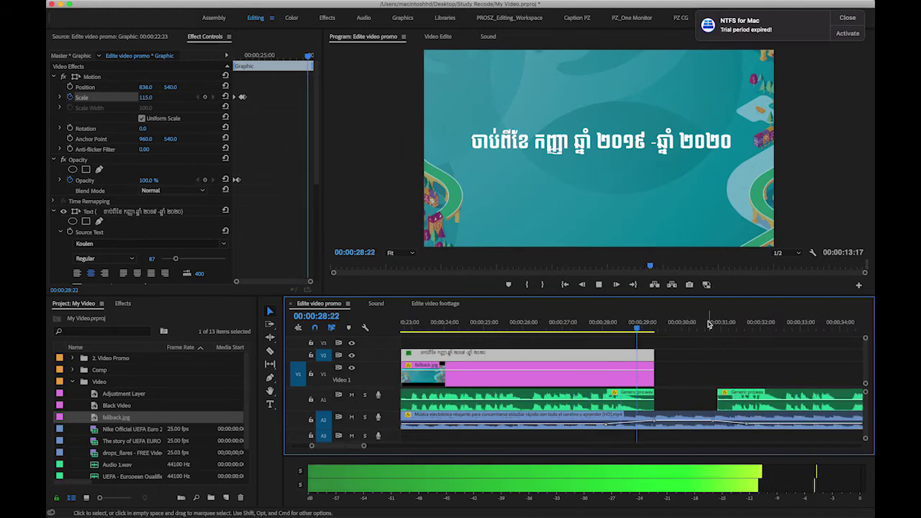
key(space)
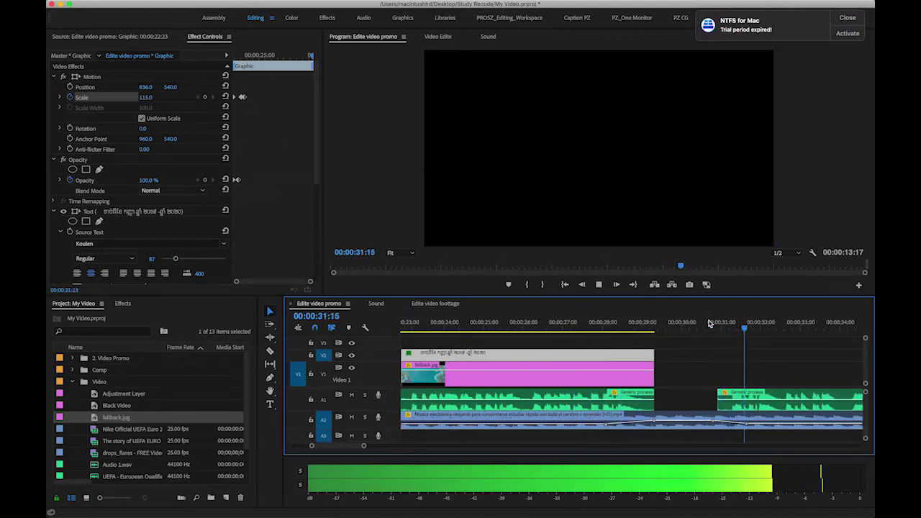
click(649, 325)
click(651, 328)
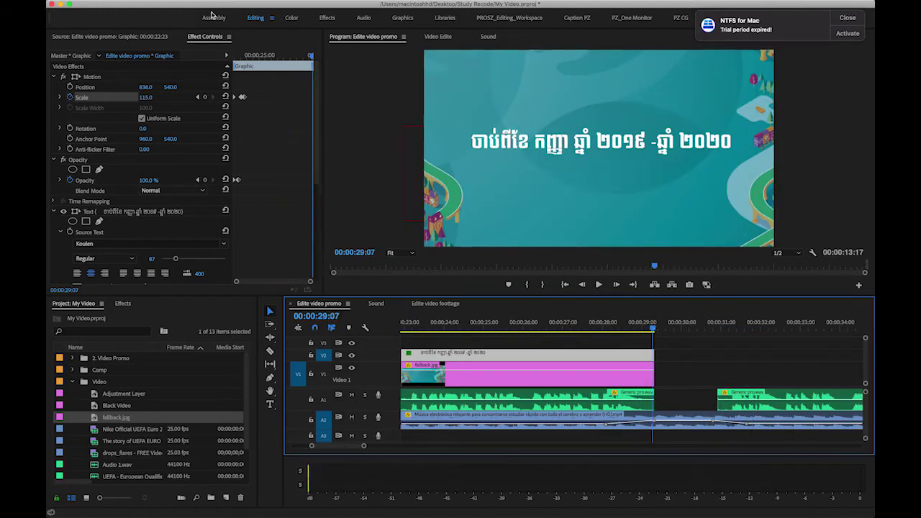
click(144, 102)
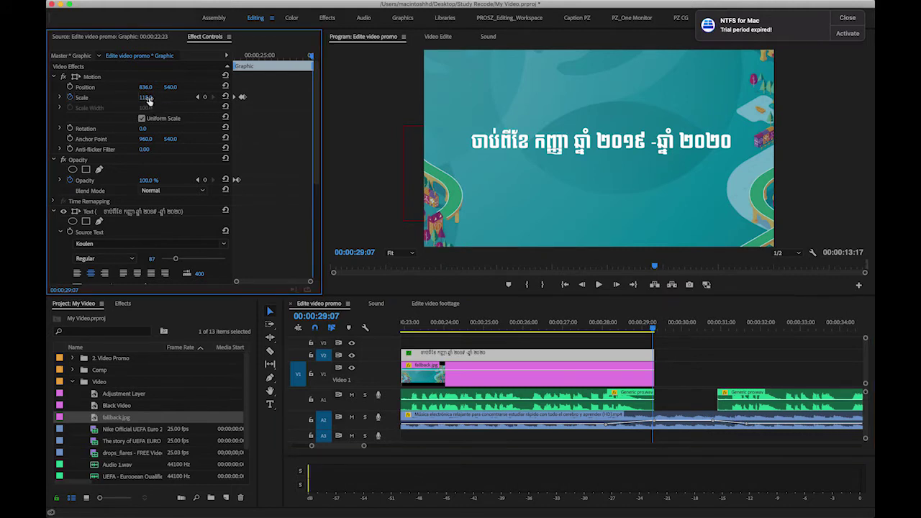
drag(146, 97, 351, 173)
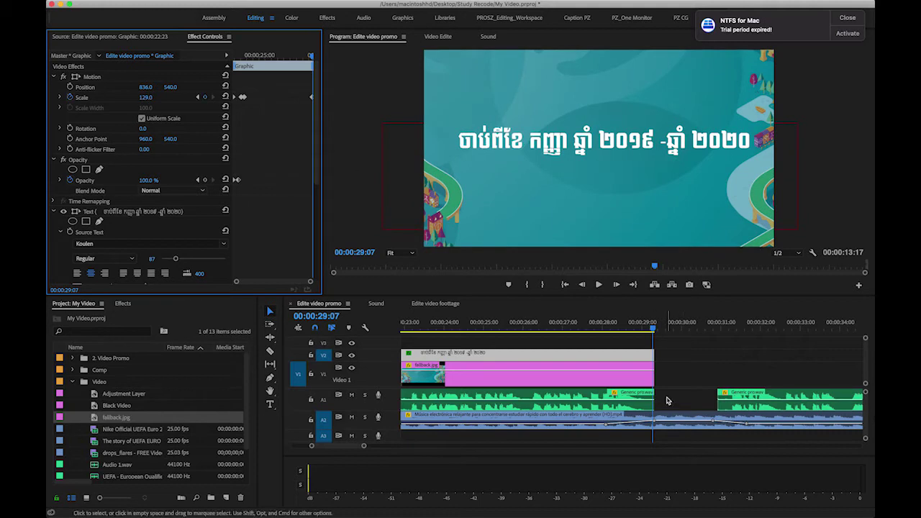
Step: Play back the title's slow zoom from just before the title clip through to its end
drag(642, 326, 443, 345)
key(space)
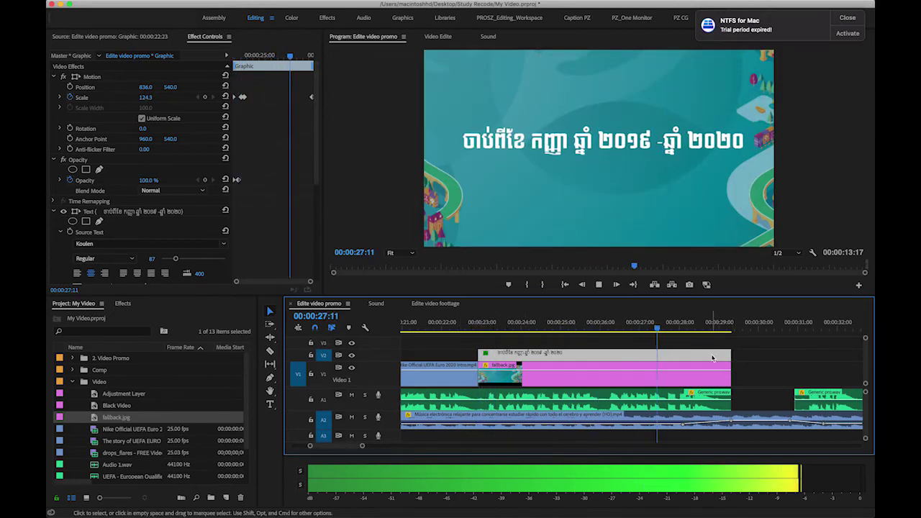
key(space)
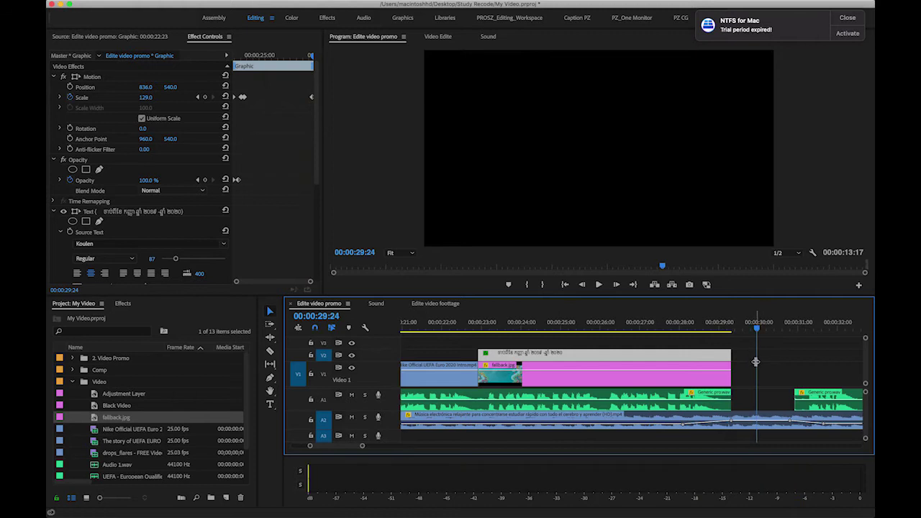
Step: Mark a new source range in The story of UEFA EURO 2016.mp4 from 00:01:03:12 to 00:01:07:11
key(minus)
key(minus)
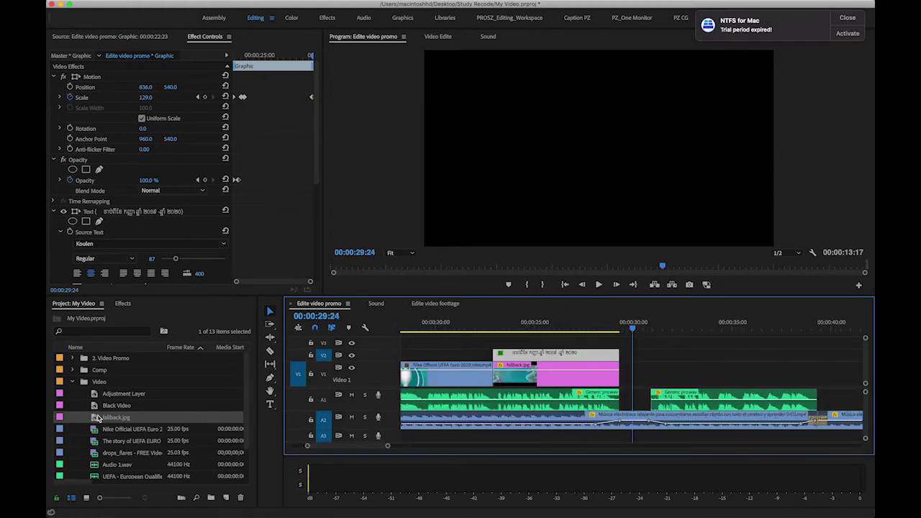
double_click(96, 443)
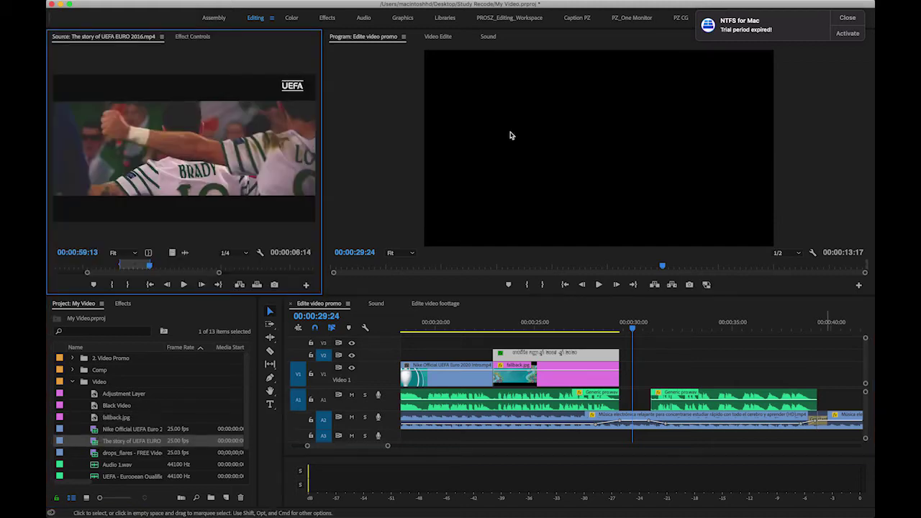
drag(148, 270, 168, 268)
key(alt+x)
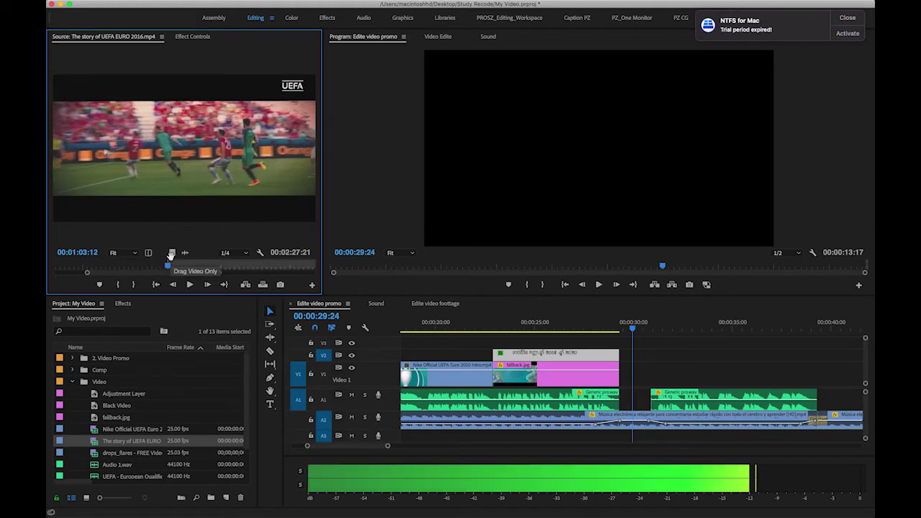
key(space)
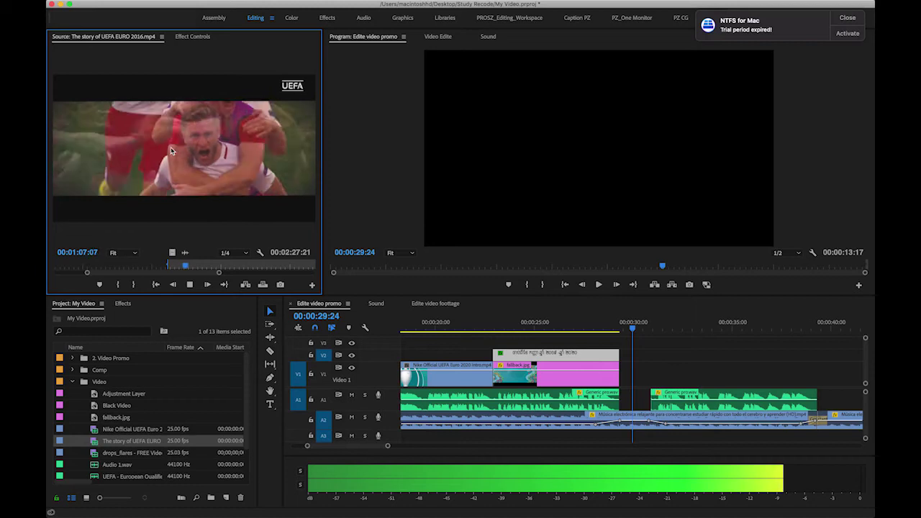
key(space)
key(o)
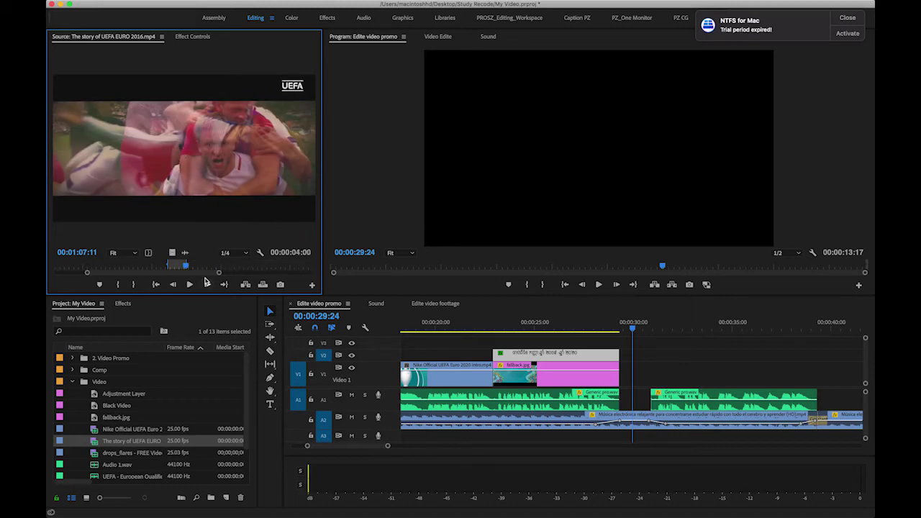
Step: Place the marked range as video only on V1 directly after the fallback.jpg clip and play back the transition
drag(740, 337, 610, 327)
click(610, 327)
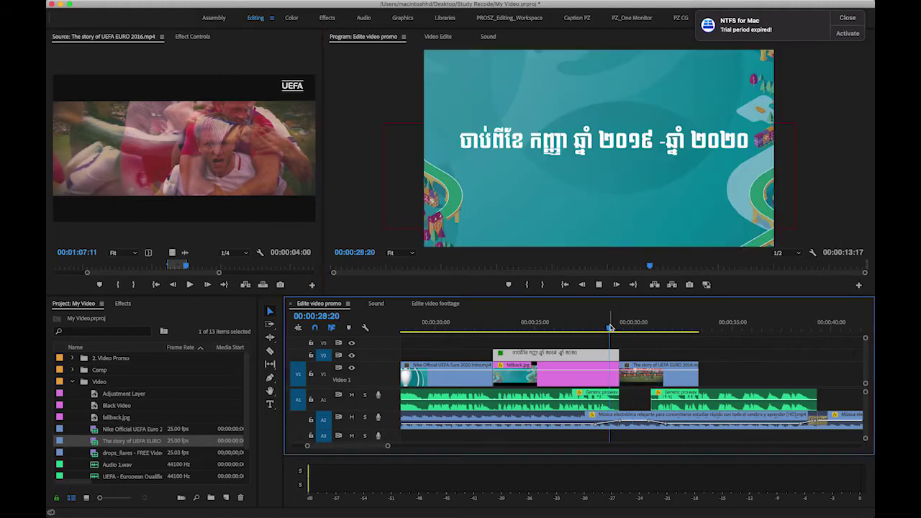
key(space)
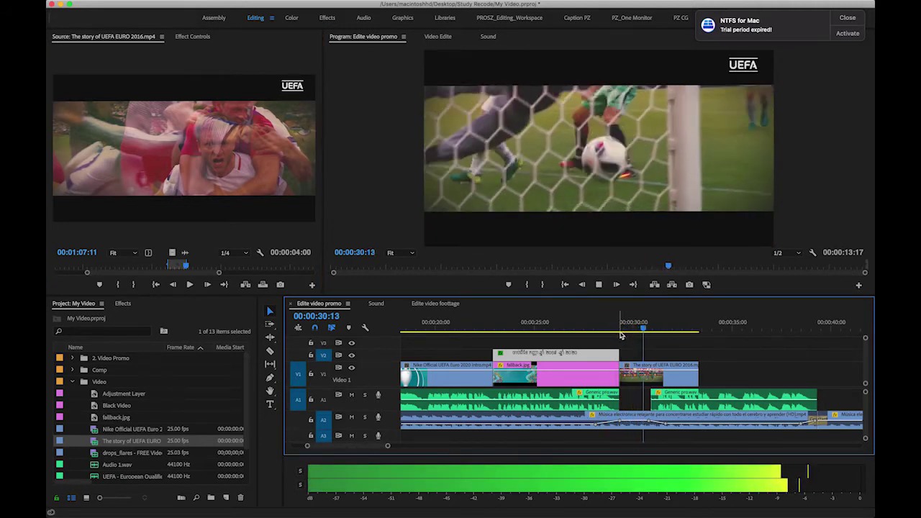
key(space)
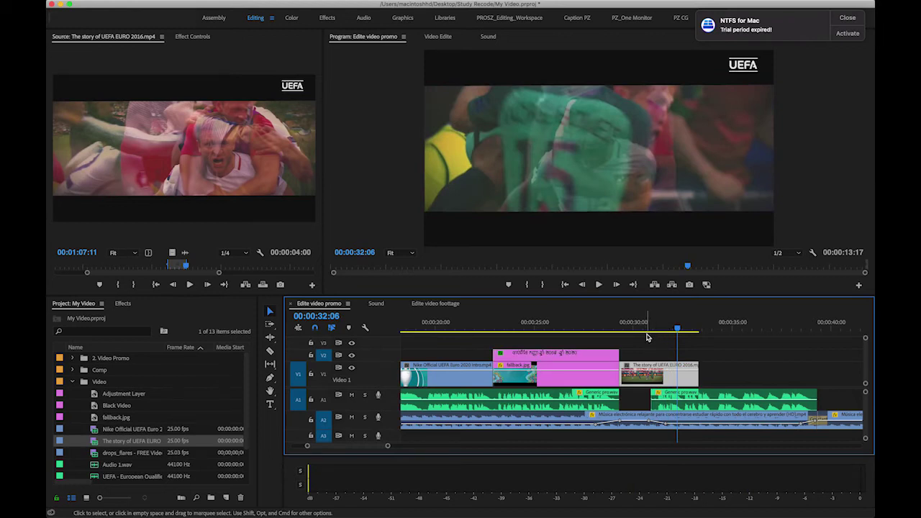
Step: Split the newly placed UEFA EURO 2016 clip twice, the second cut at 00:00:31:24, ripple-delete the middle piece and play back the join
key(super+e)
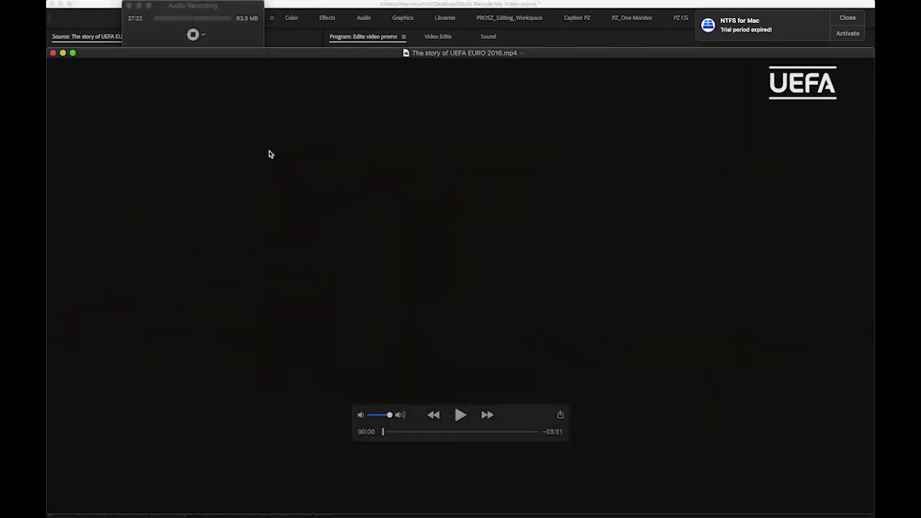
click(54, 53)
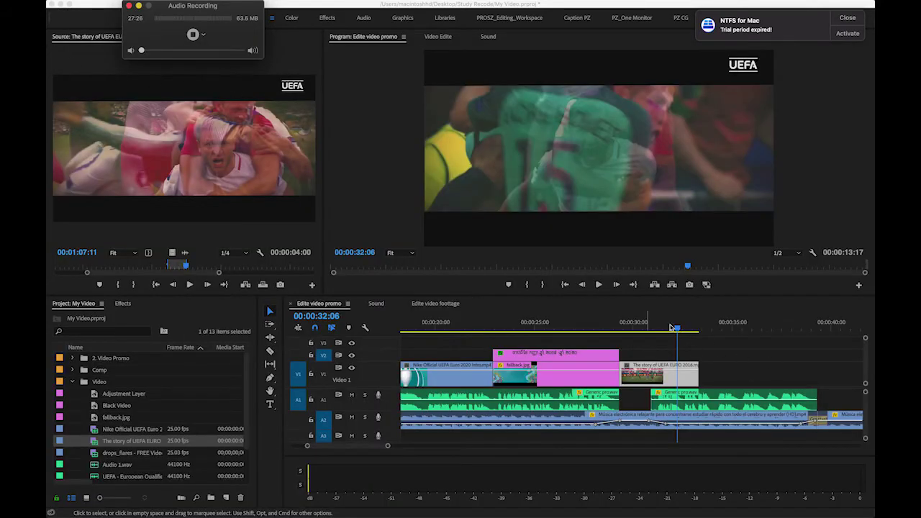
click(665, 328)
mouse_move(666, 327)
mouse_down()
mouse_move(617, 327)
mouse_move(670, 331)
mouse_move(640, 338)
mouse_move(671, 329)
mouse_up()
key(super+k)
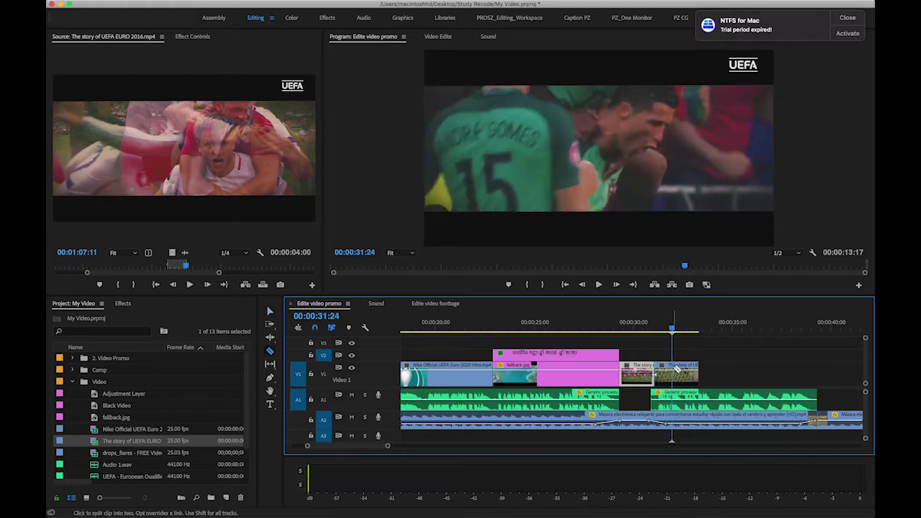
key(super+k)
click(679, 367)
key(shift+Delete)
click(644, 328)
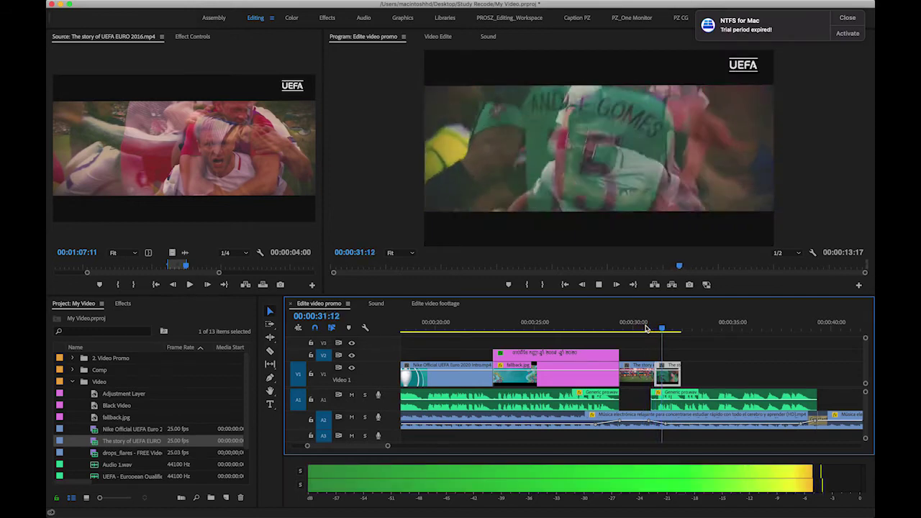
Step: Duplicate the title graphic and fallback.jpg clips directly after the last UEFA EURO 2016 piece and extend both to about 00:00:40:00
drag(549, 344, 572, 366)
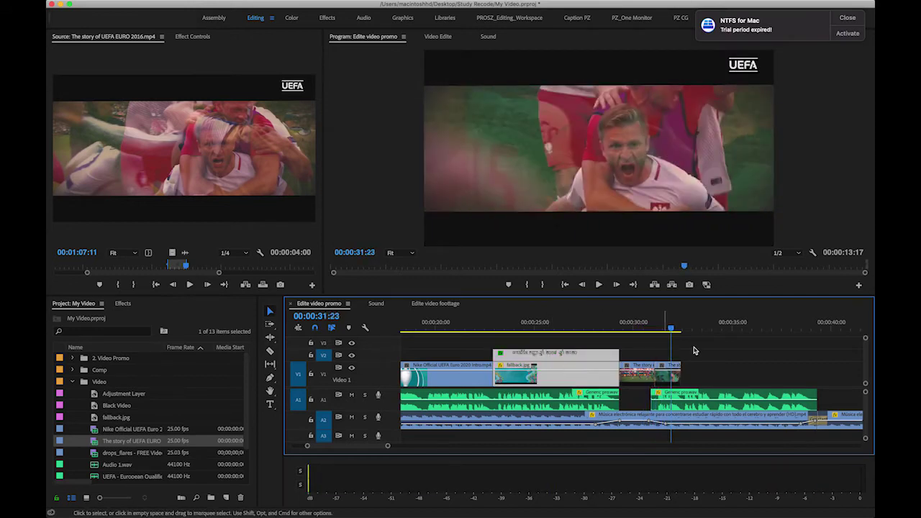
click(692, 328)
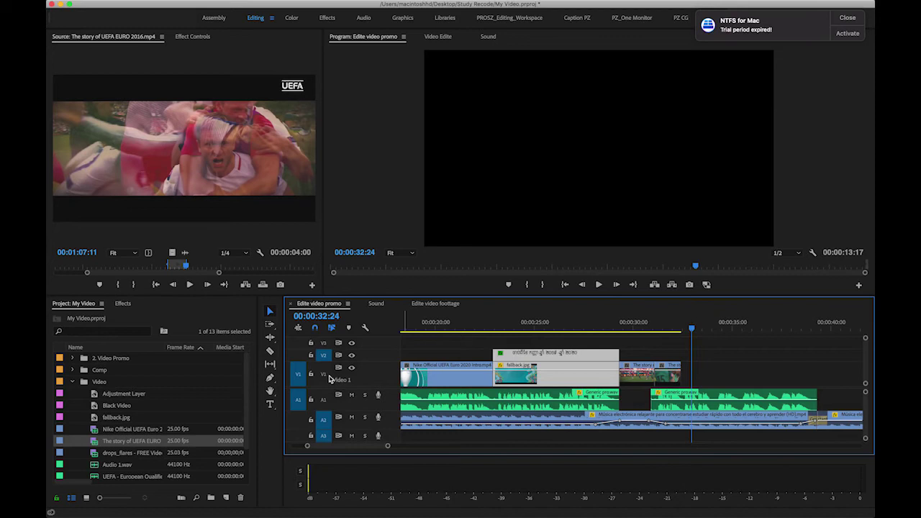
drag(534, 373, 719, 346)
drag(807, 358, 832, 371)
click(797, 356)
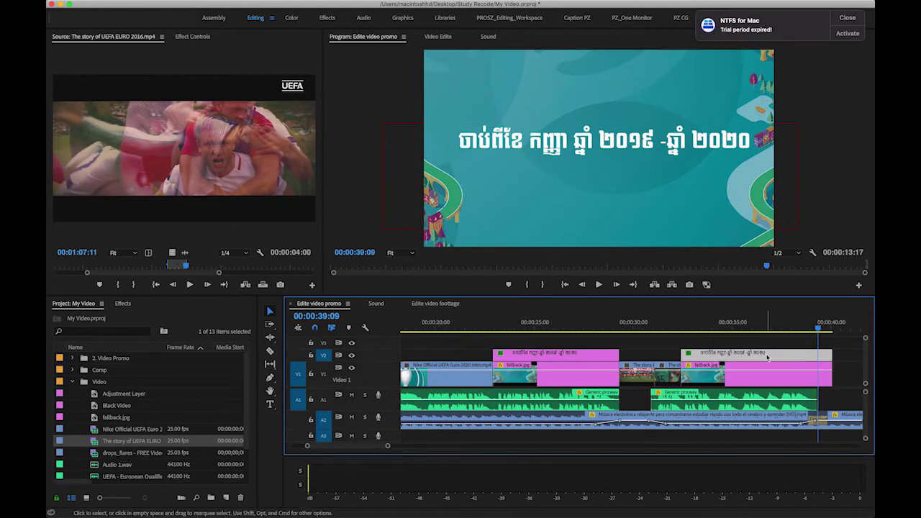
Step: Replace the whole text of the duplicated title graphic with "ផ្សាយបន្តផ្ទាល់"
double_click(767, 358)
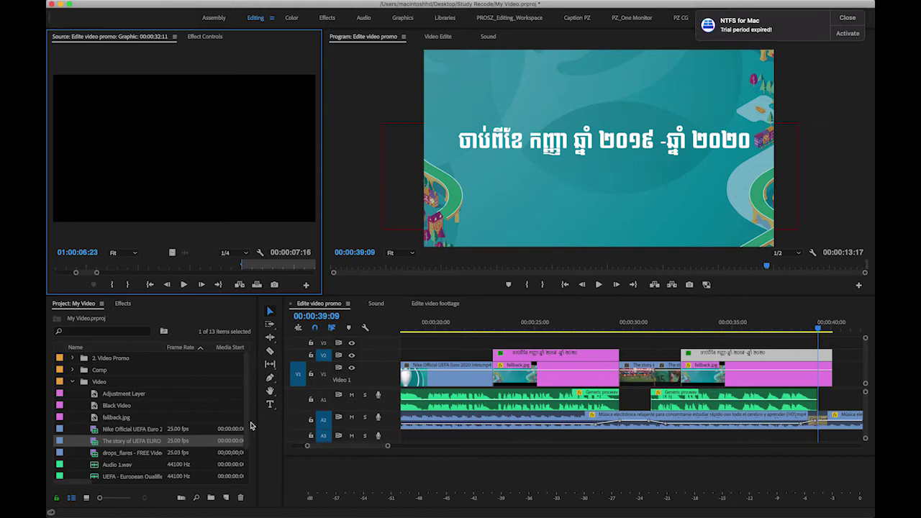
click(270, 407)
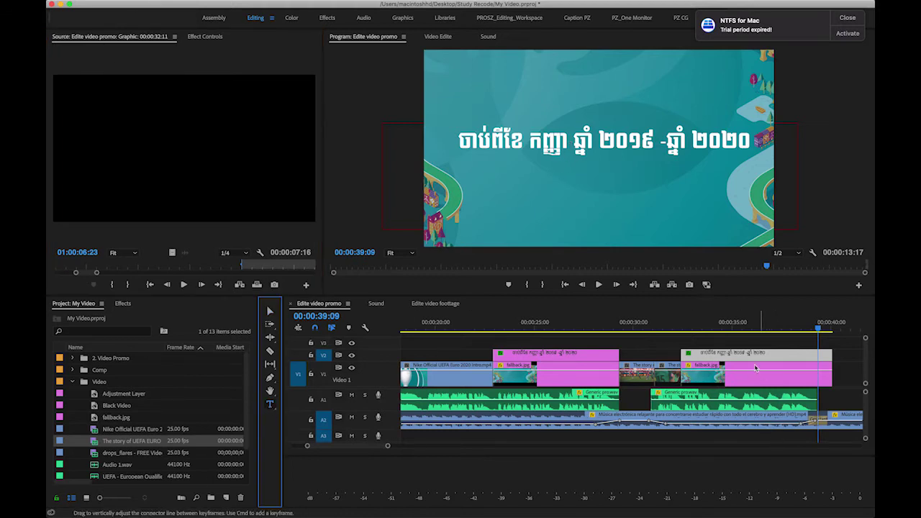
click(564, 142)
click(565, 143)
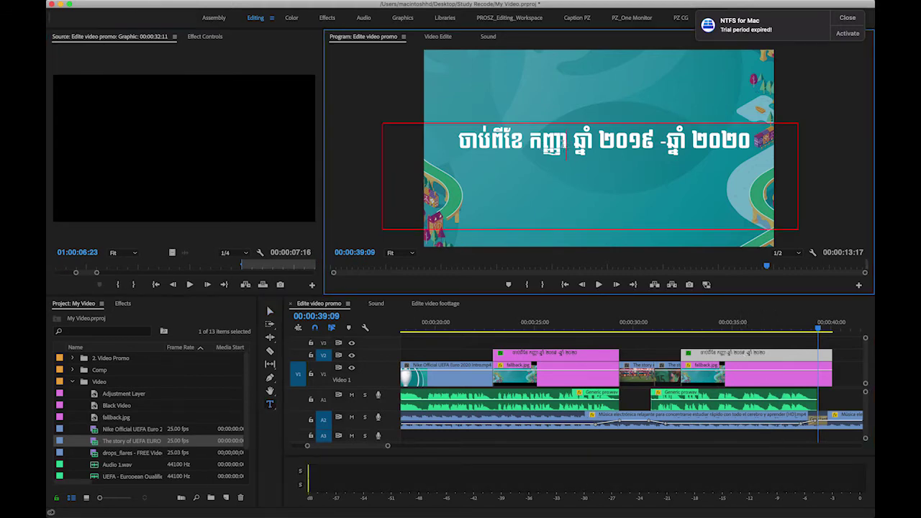
drag(459, 142, 783, 144)
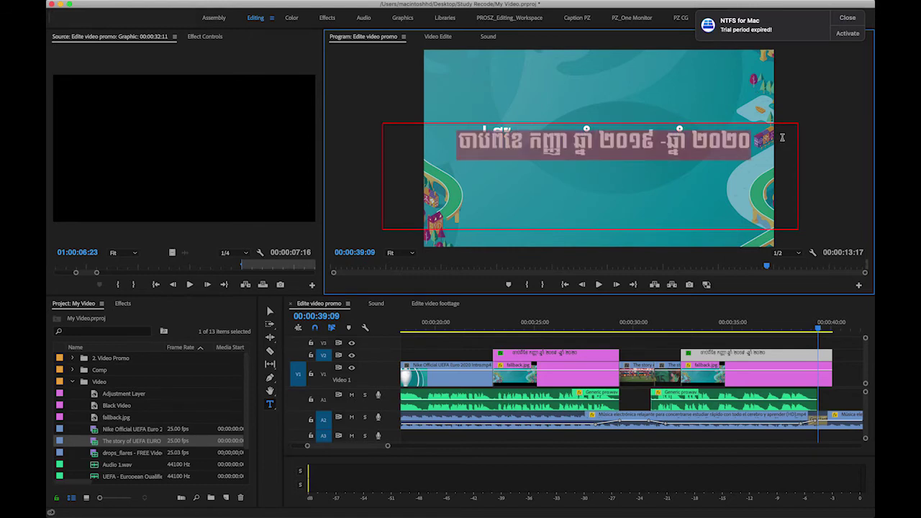
text(ធ)
text(្សា)
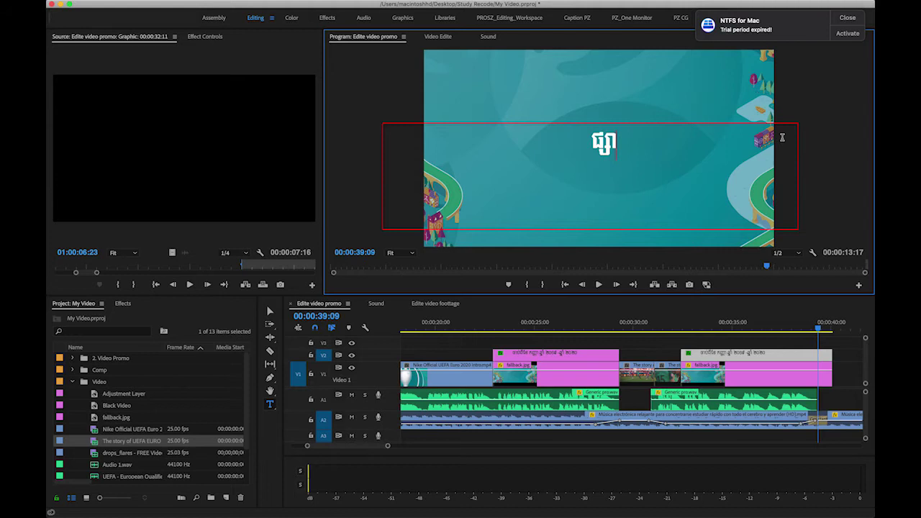
text(យបន)
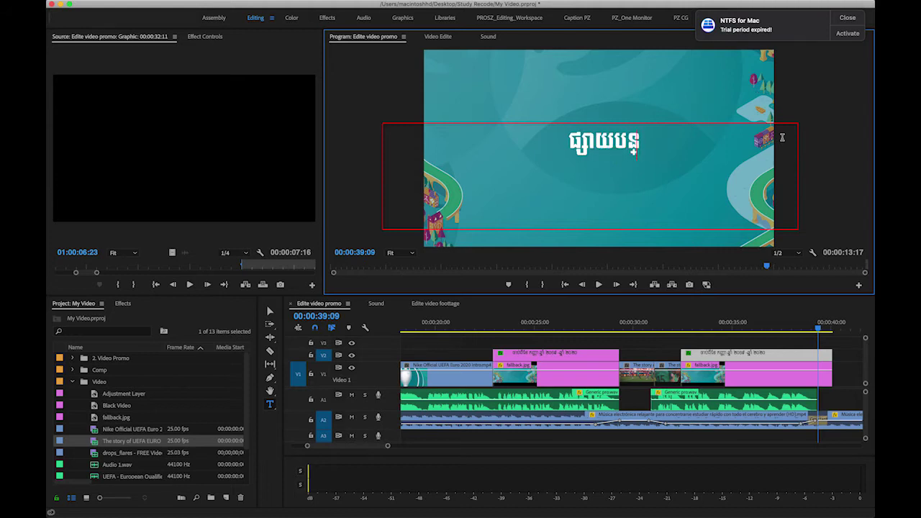
text(្តផ្ទាល់)
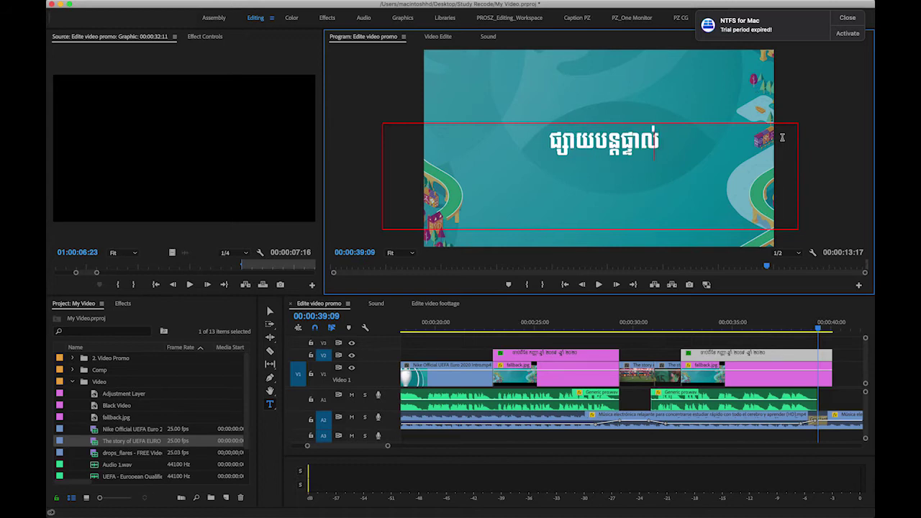
drag(723, 326, 747, 345)
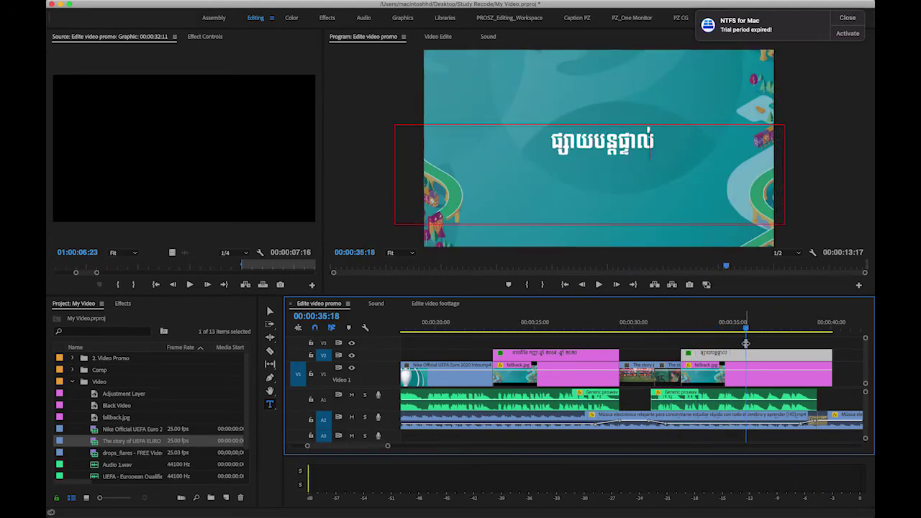
key(v)
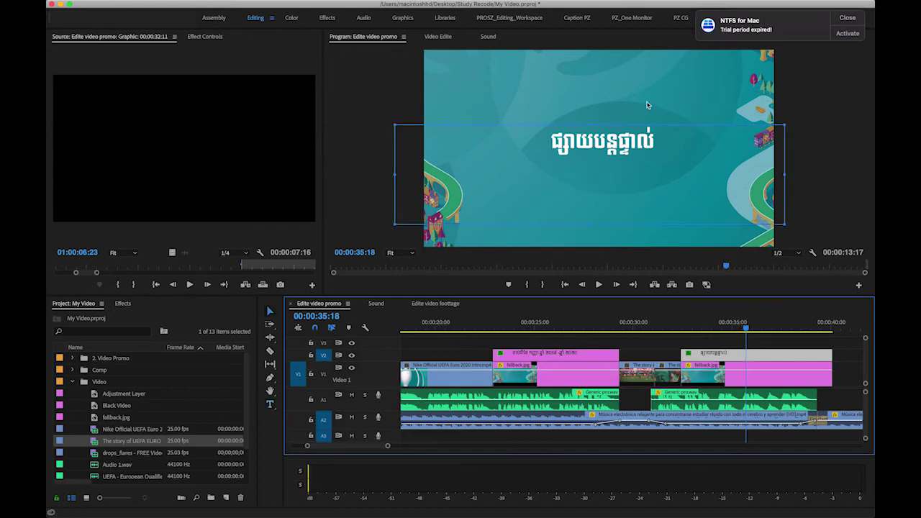
click(270, 403)
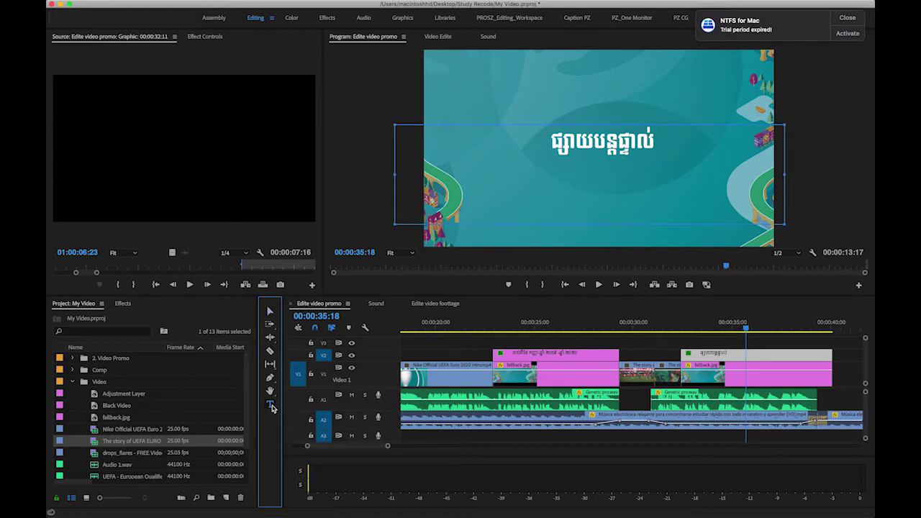
click(564, 207)
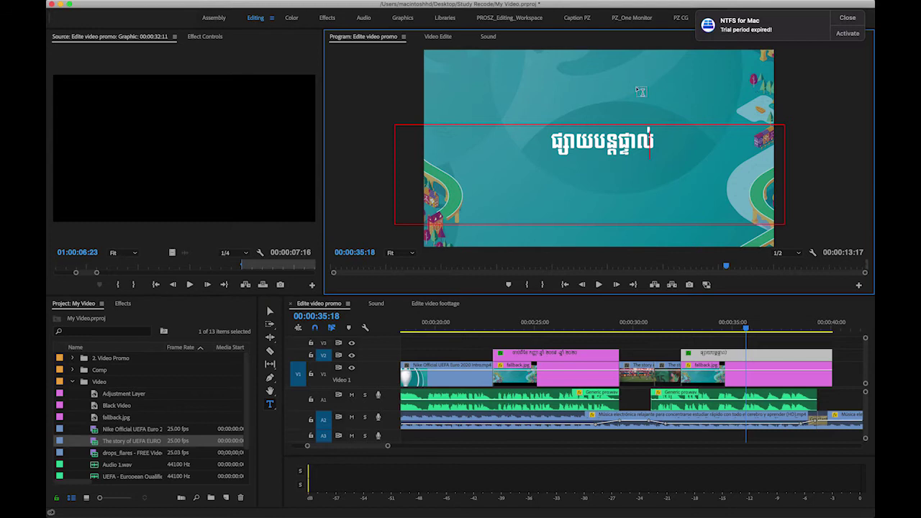
key(Escape)
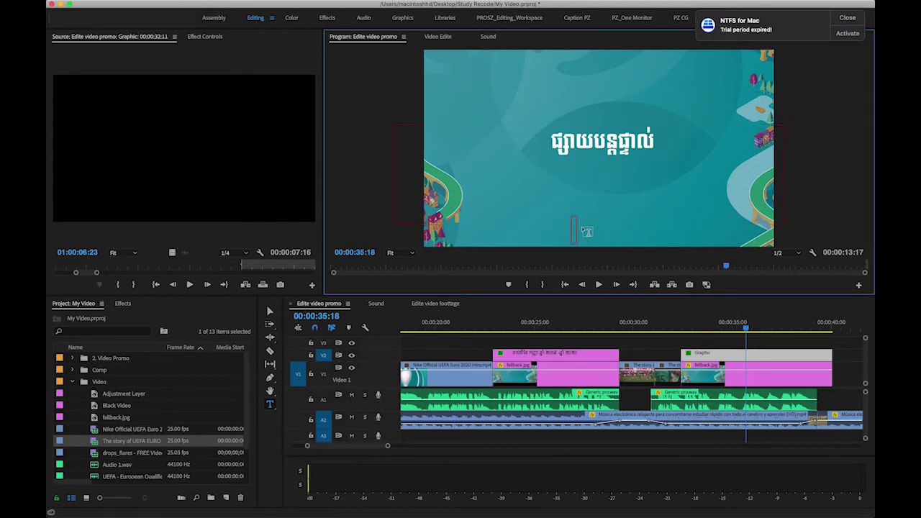
text(ឡ)
key(BackSpace)
Step: Switch the keyboard input source to U.S. English and clear the stray Khmer characters from the new text box
mouse_move(746, 6)
click(712, 6)
click(730, 16)
text(បាន)
key(BackSpace)
key(BackSpace)
key(BackSpace)
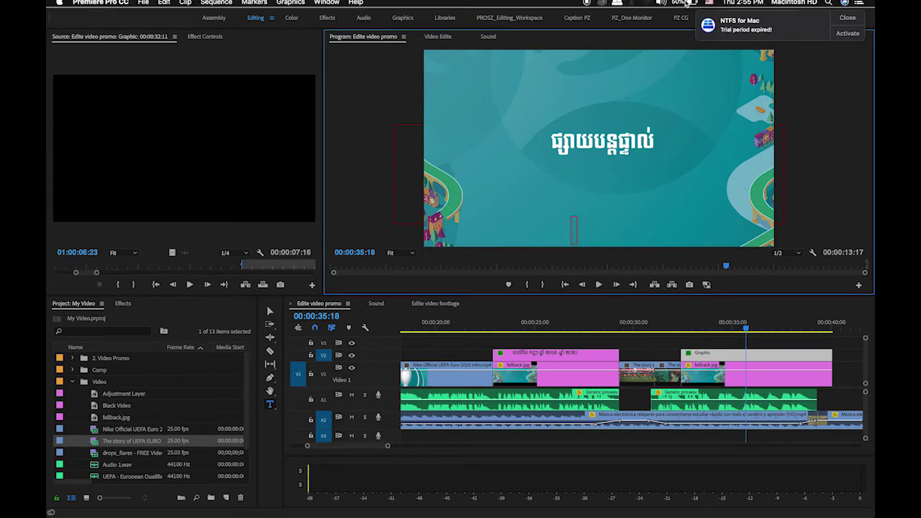
Step: Create a separate text graphic reading "logo" at 00:00:40:11, in the empty area after the last title clip
click(798, 349)
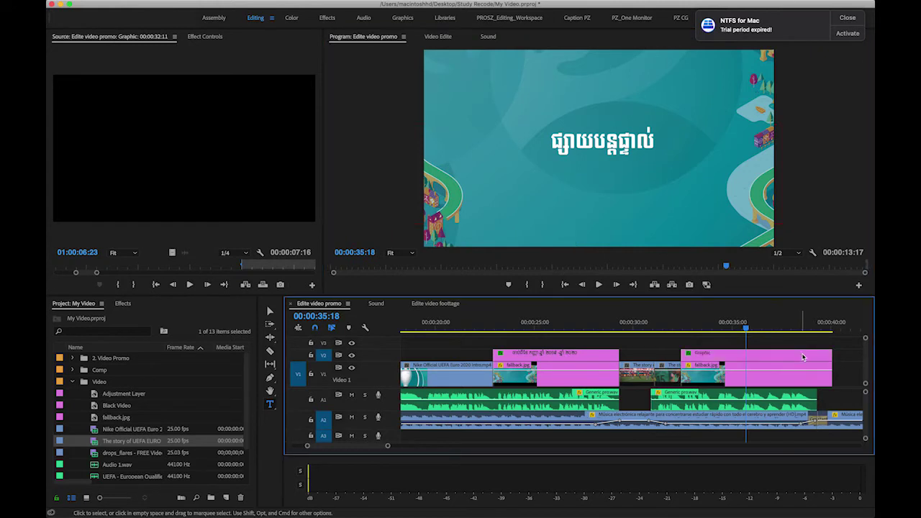
click(666, 190)
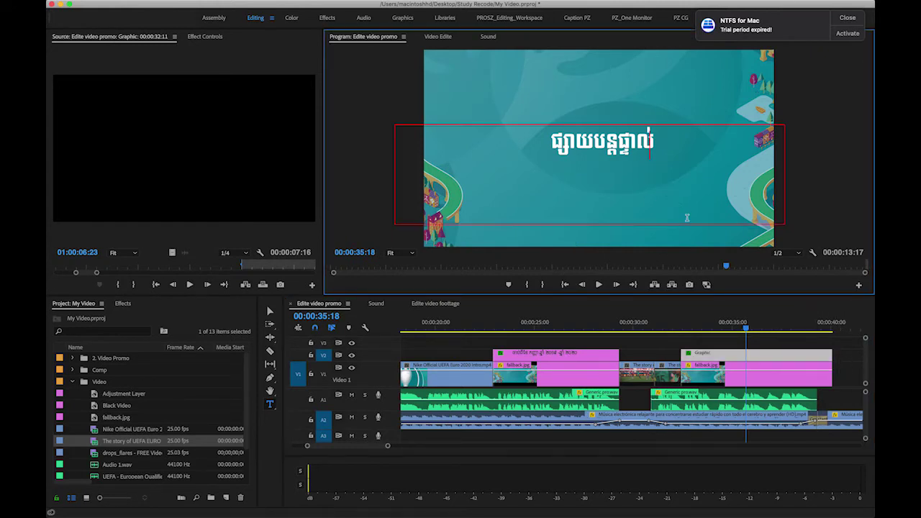
click(842, 357)
click(839, 324)
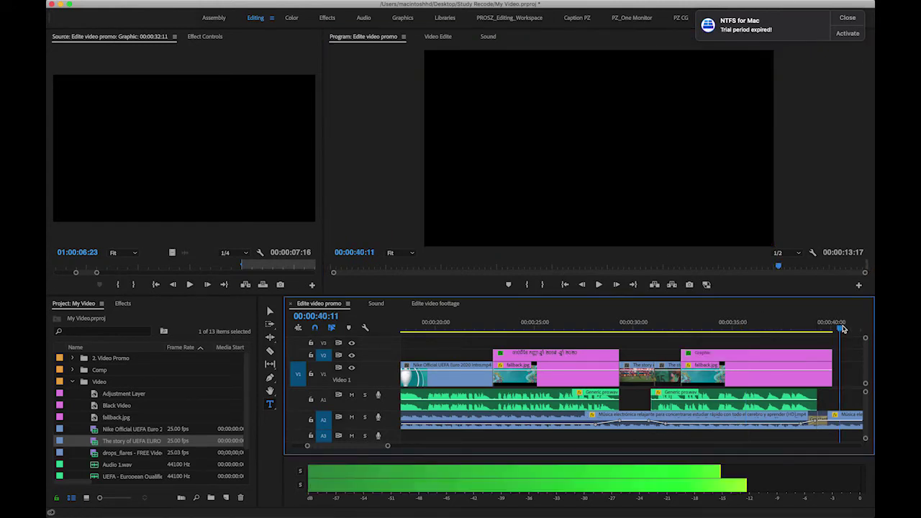
click(575, 138)
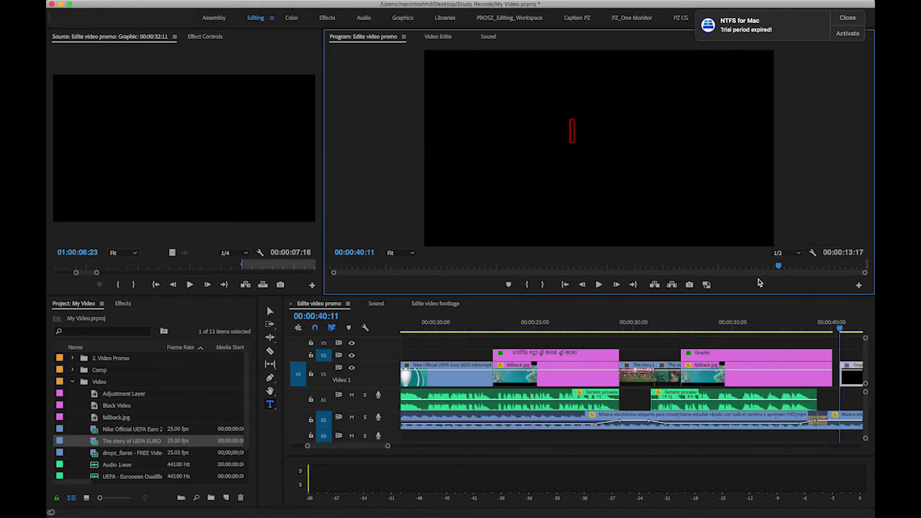
text(□□□□)
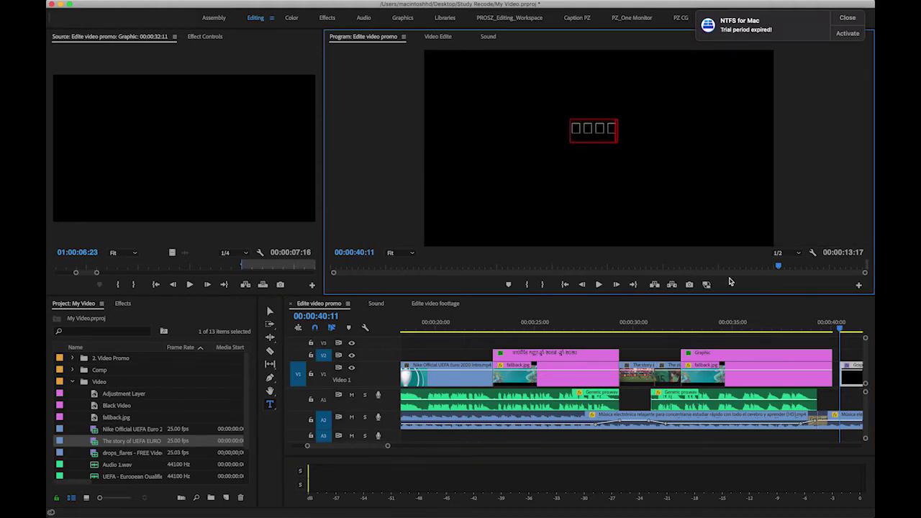
Step: Try to change the font of the "logo" text to Chantrea SR UI
key(shift+Left)
key(shift+Left)
key(shift+Left)
key(shift+Left)
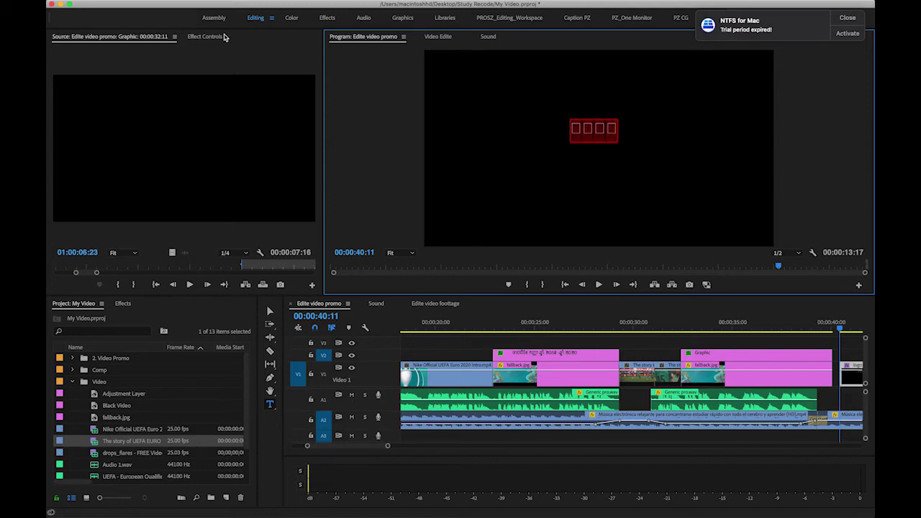
click(207, 36)
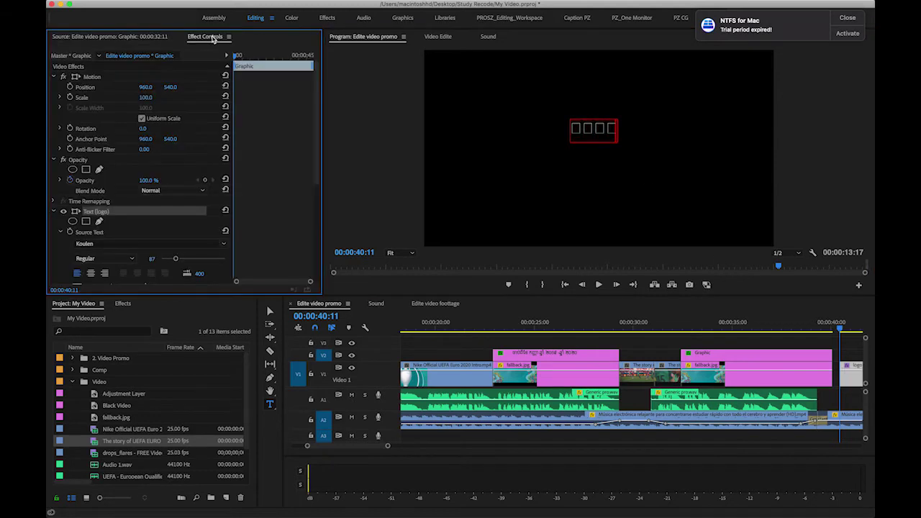
click(224, 245)
scroll(152, 395, up, 10)
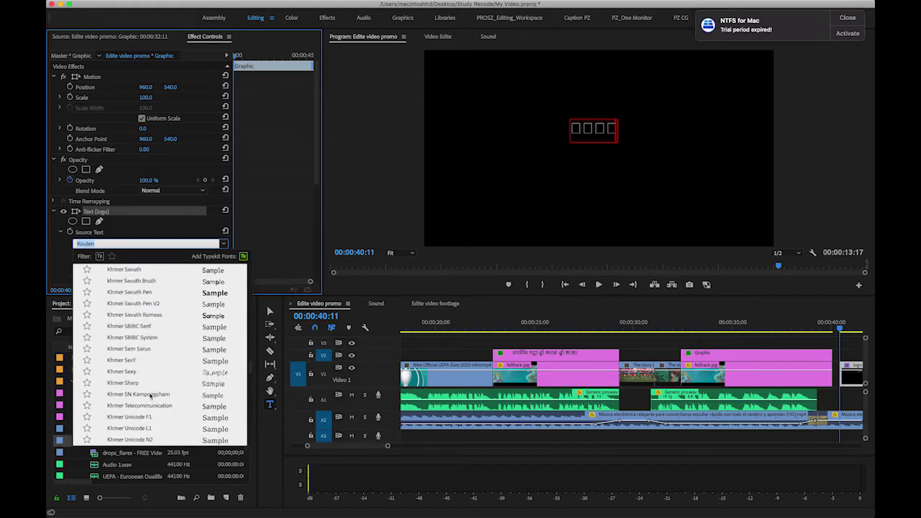
scroll(150, 394, up, 10)
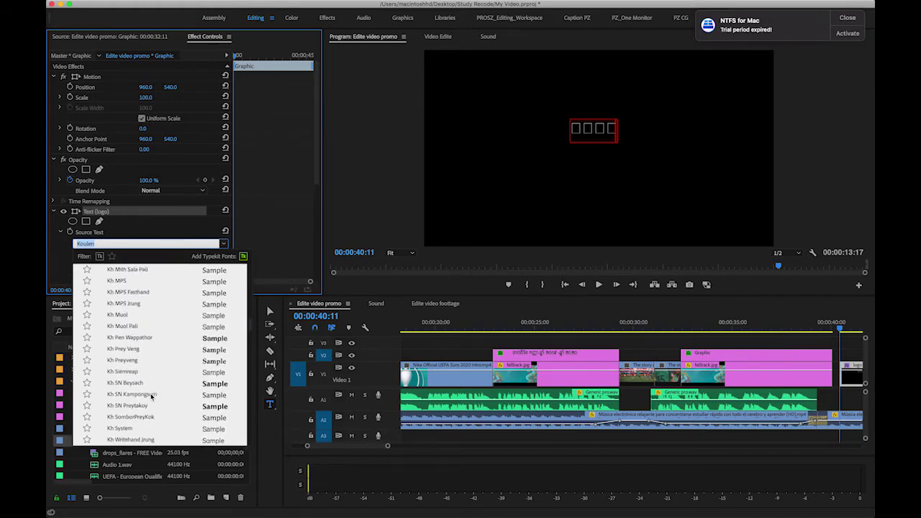
scroll(150, 397, up, 5)
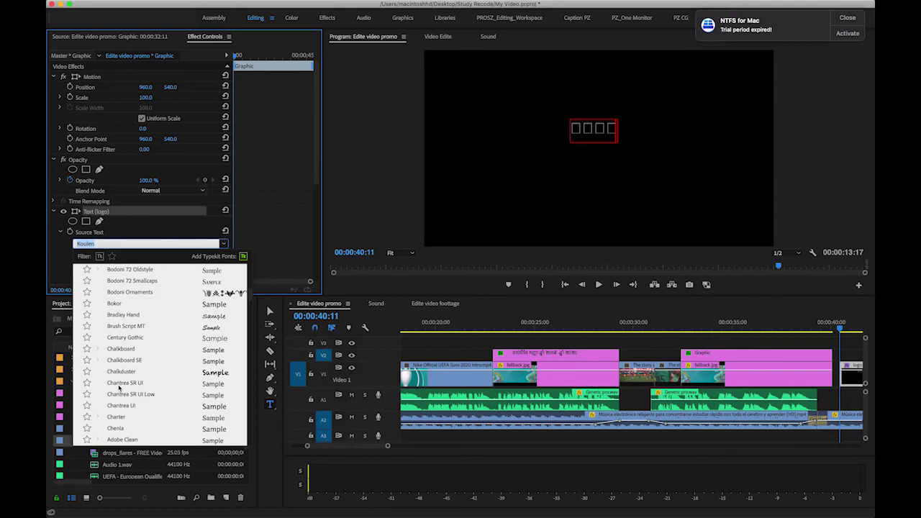
click(119, 387)
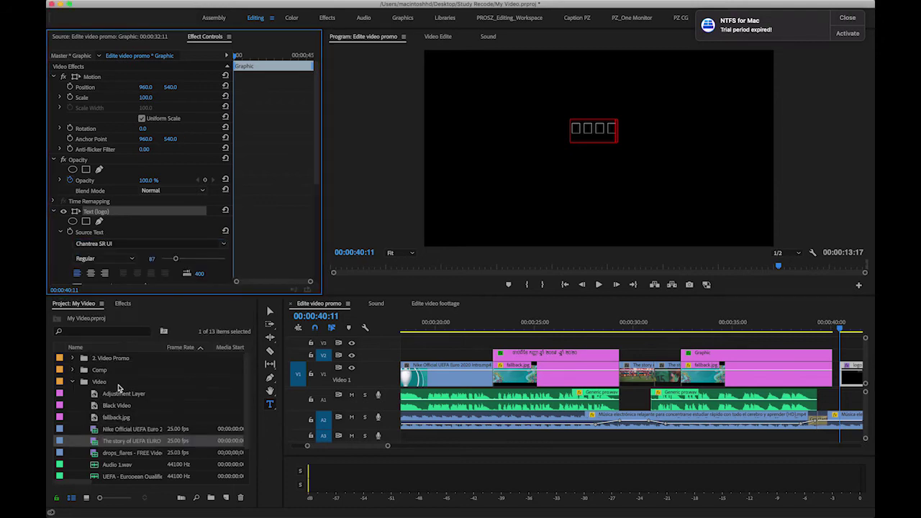
Step: Try to change the font of the "logo" text to Arial Black
click(223, 245)
scroll(139, 375, up, 15)
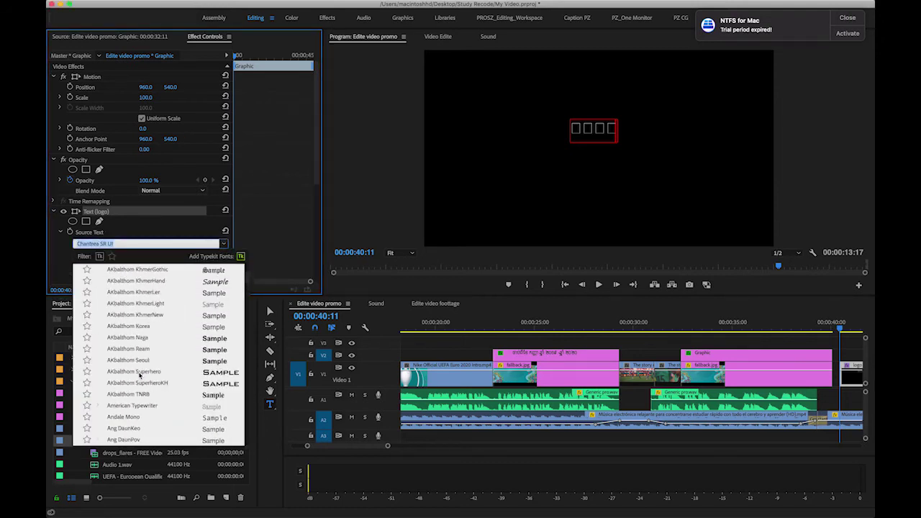
scroll(140, 378, up, 5)
scroll(145, 388, down, 10)
scroll(145, 388, down, 5)
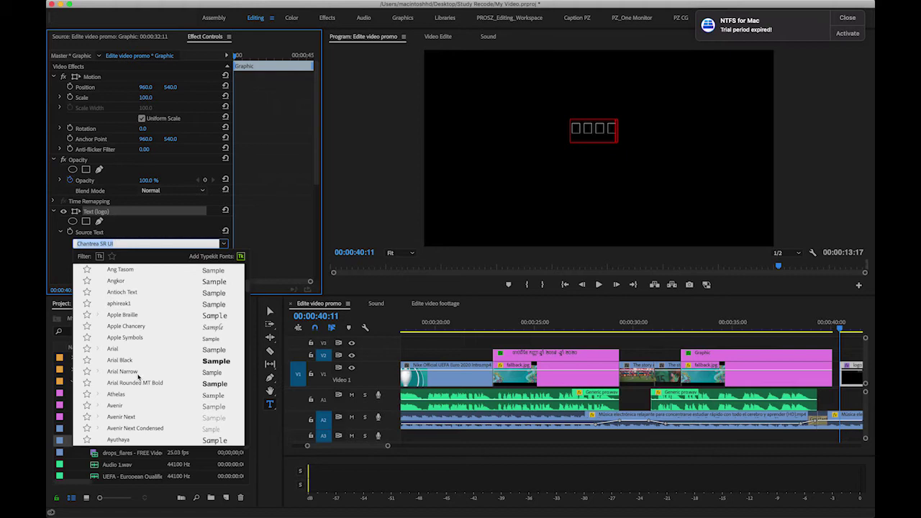
click(126, 362)
Step: Select the whole "logo" text and set its font to Arial Black
double_click(592, 131)
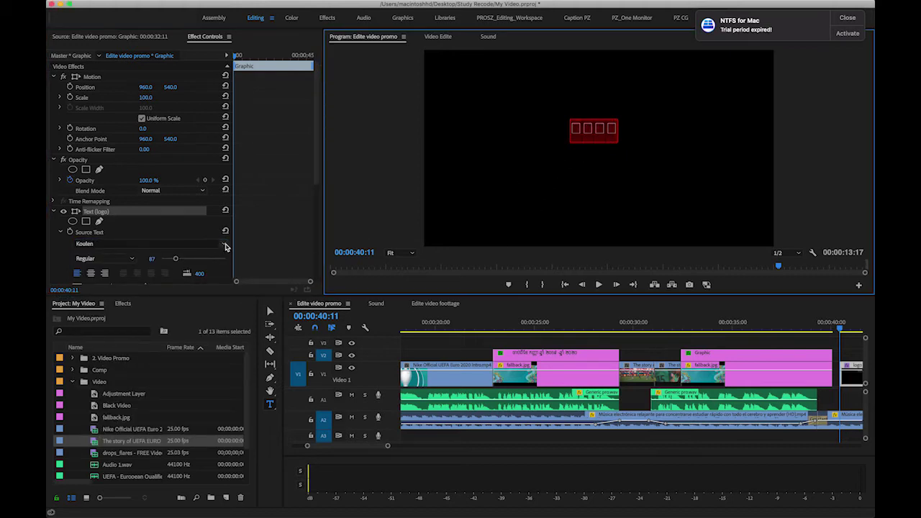
click(223, 245)
scroll(136, 351, up, 15)
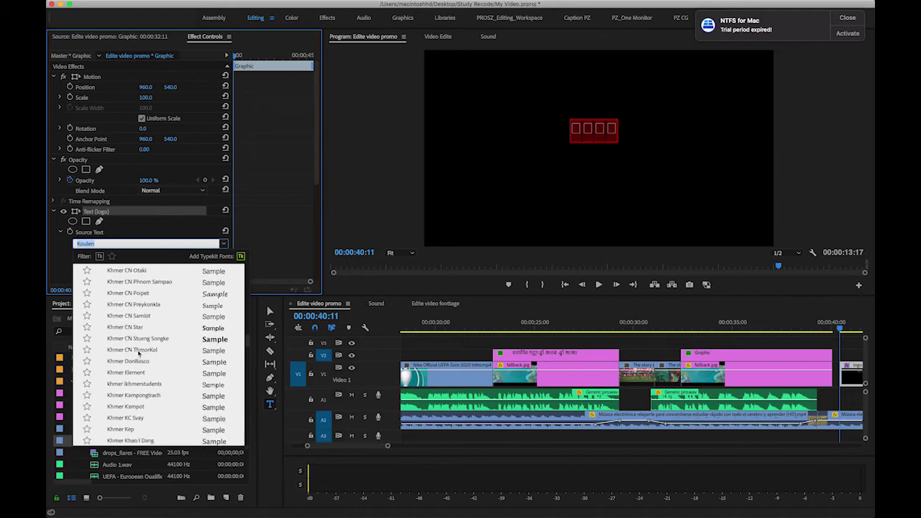
scroll(164, 336, up, 10)
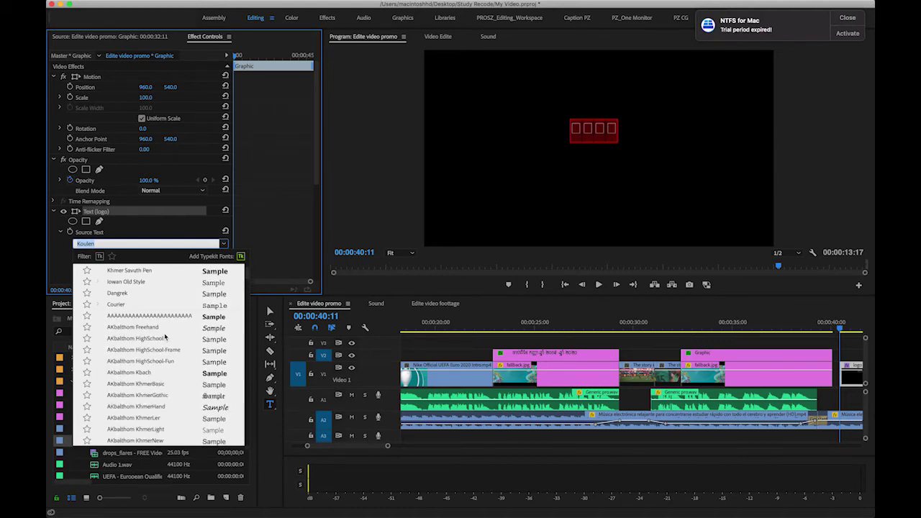
scroll(165, 336, down, 8)
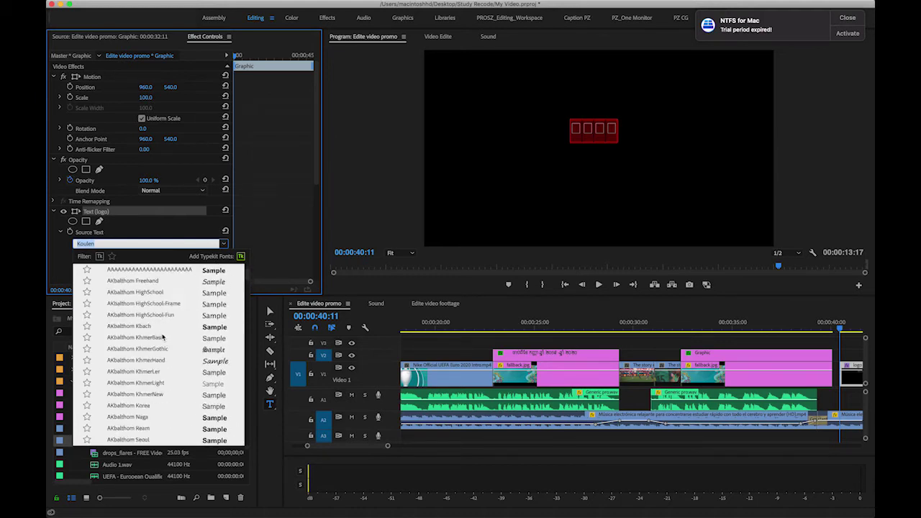
scroll(162, 337, down, 8)
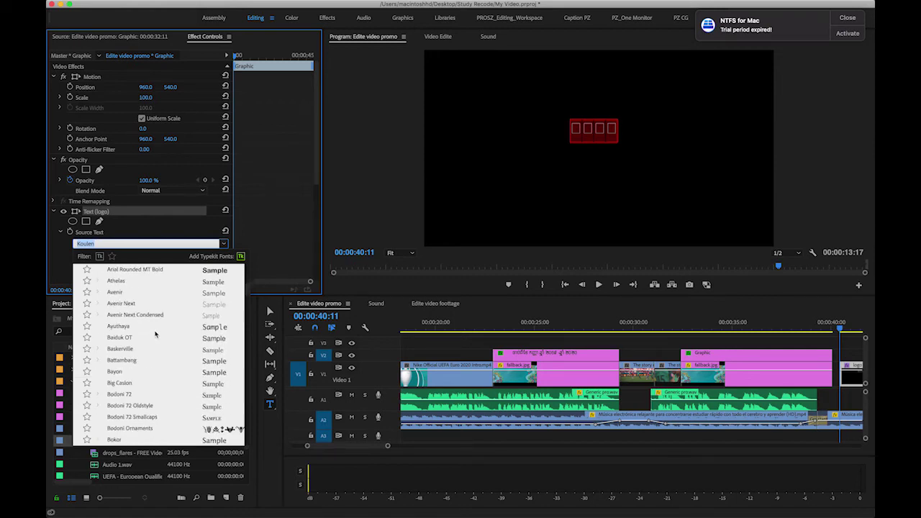
scroll(148, 371, up, 8)
scroll(147, 372, down, 2)
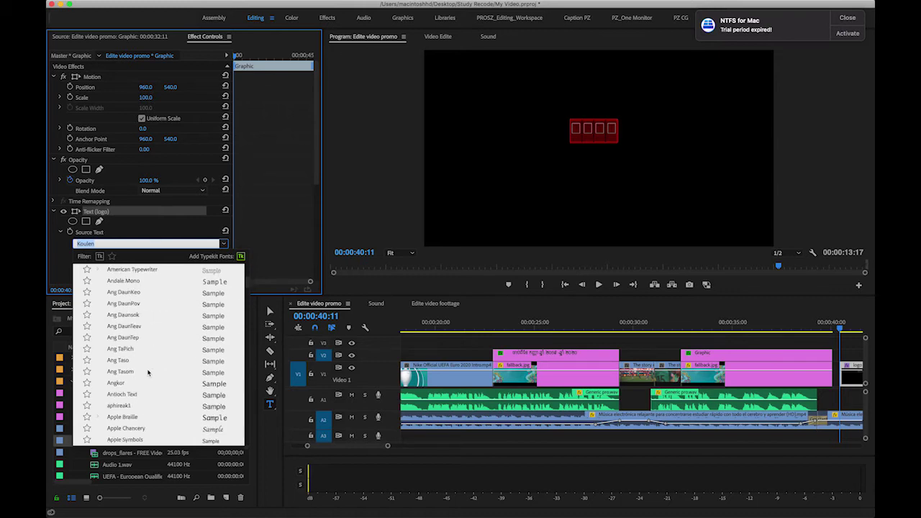
scroll(140, 397, down, 1)
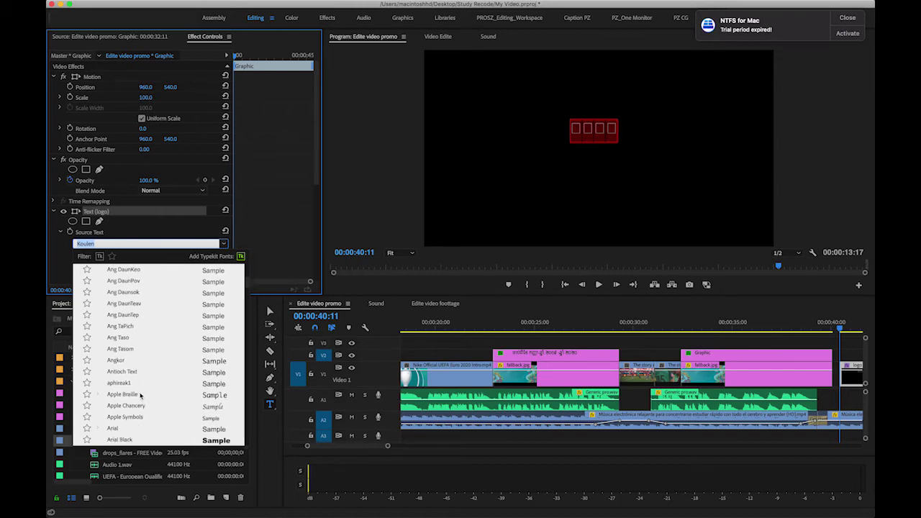
scroll(141, 394, up, 7)
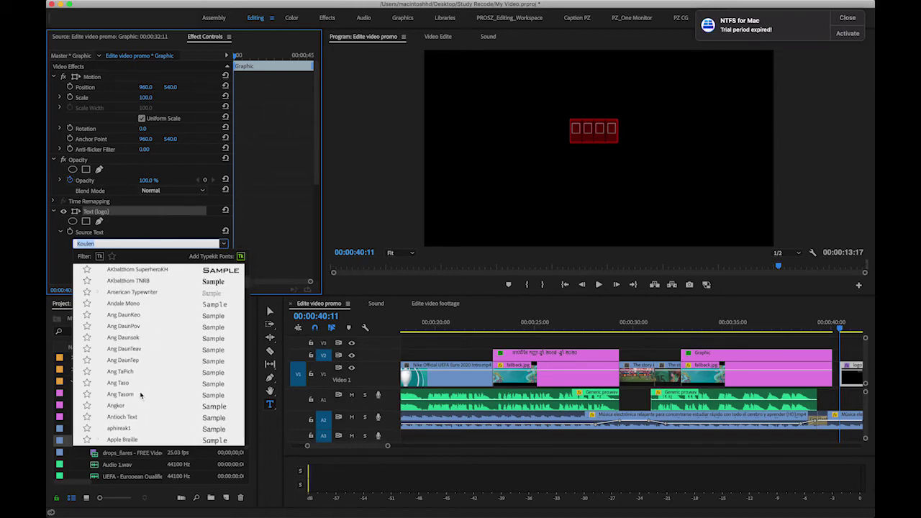
scroll(141, 394, up, 5)
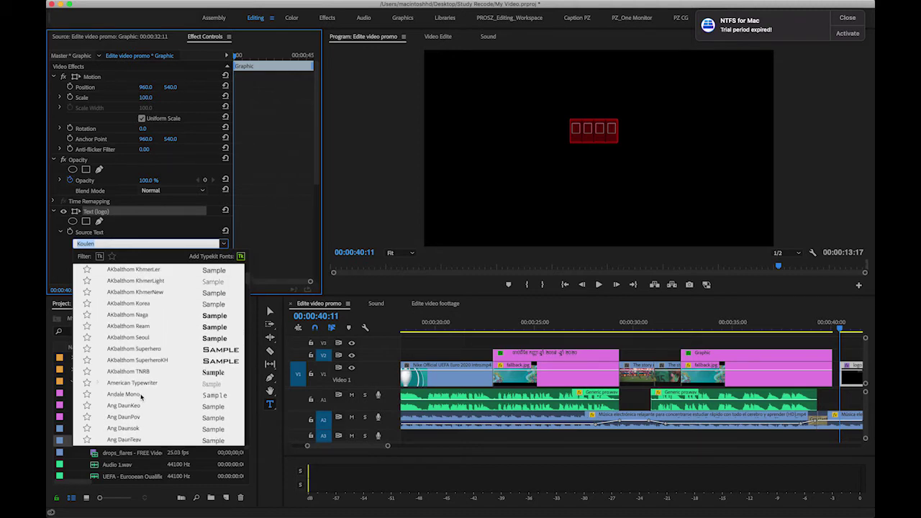
scroll(143, 403, down, 10)
scroll(143, 405, down, 2)
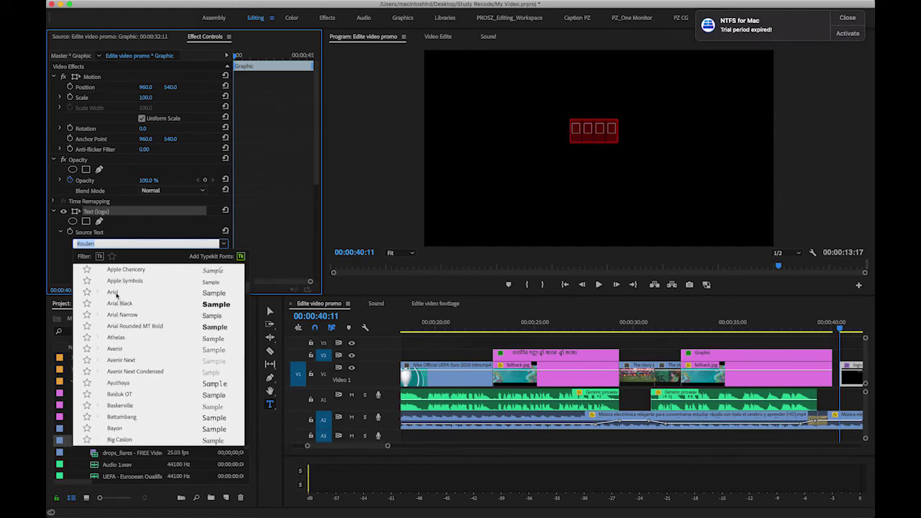
click(121, 305)
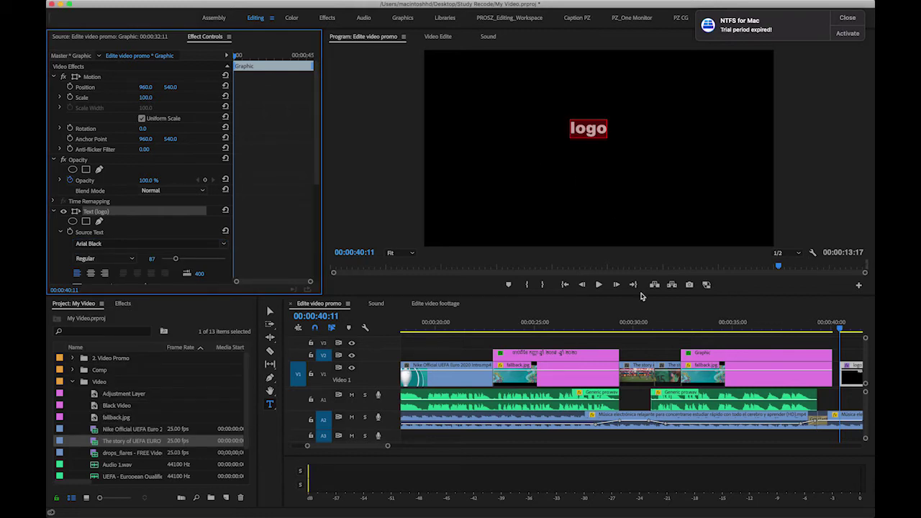
Step: Move the logo graphic to V3 directly above the second Khmer title and extend it to that title's end
click(744, 325)
drag(850, 369, 691, 344)
drag(787, 344, 832, 344)
click(762, 328)
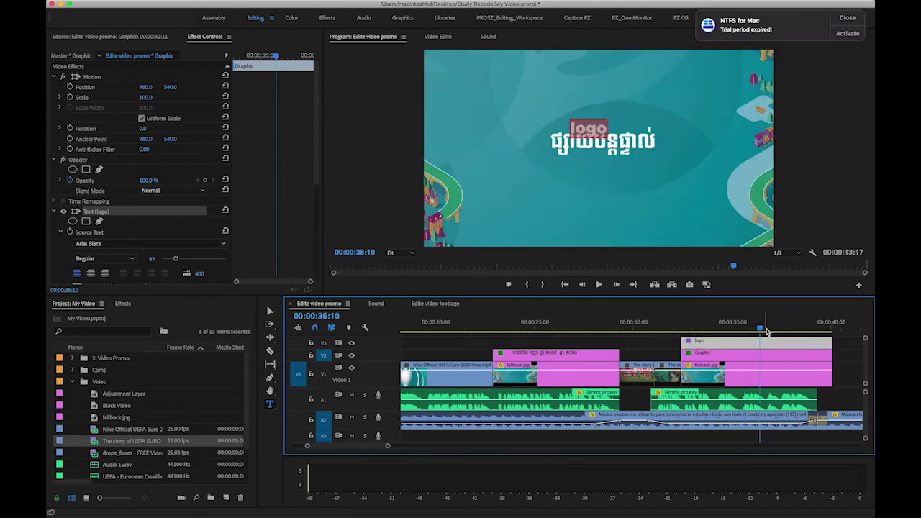
Step: Centre-align the "logo" text, set its vertical position to 780 and scale to 209, and place it centred beneath the Khmer title
click(661, 350)
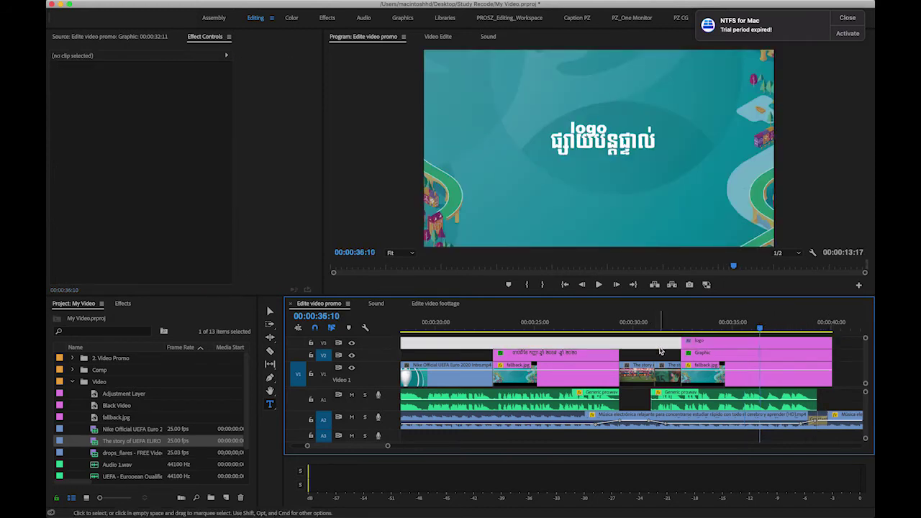
click(736, 346)
drag(168, 87, 161, 106)
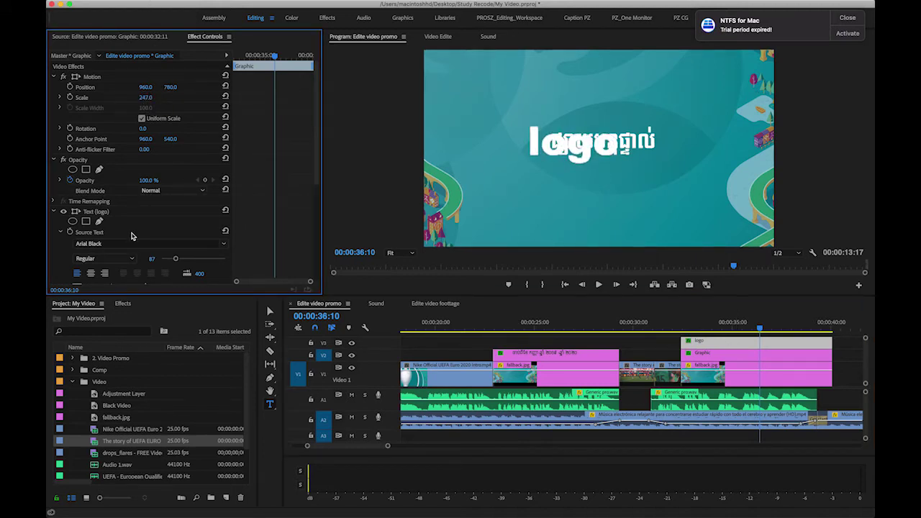
click(91, 273)
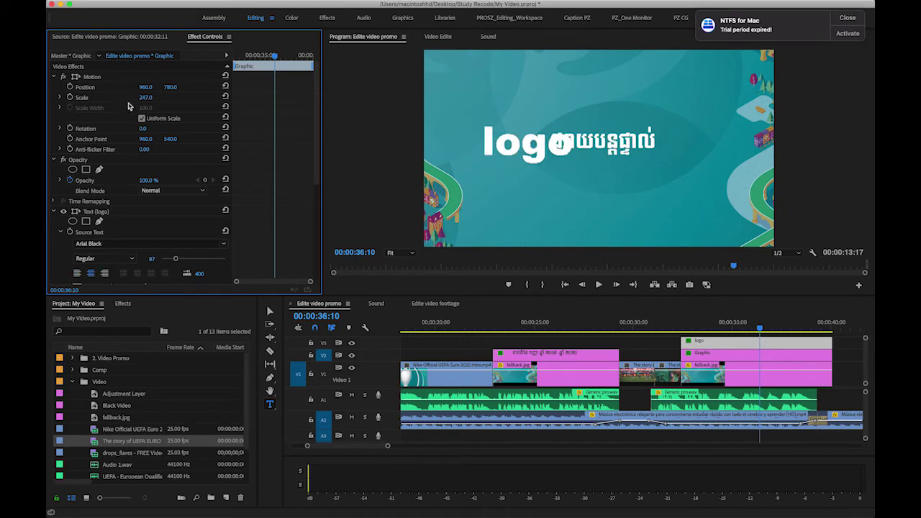
drag(141, 101, 155, 95)
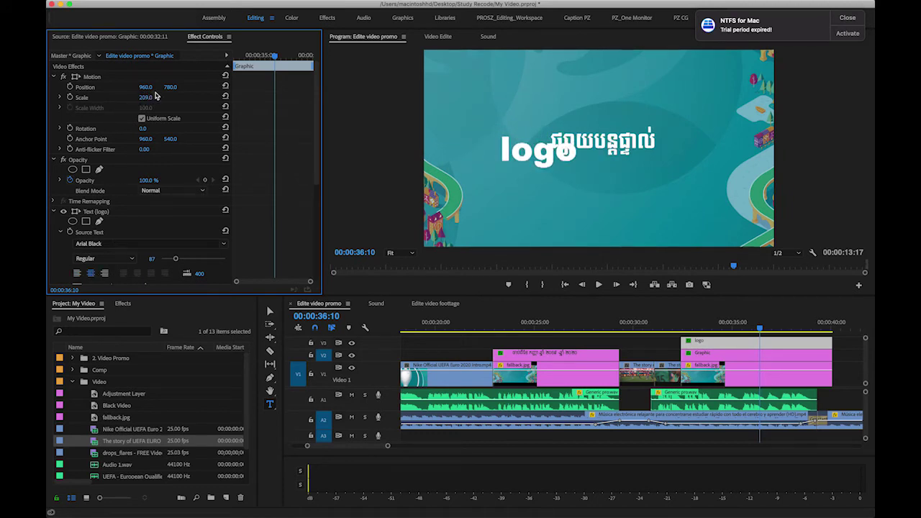
click(269, 312)
drag(555, 160, 612, 190)
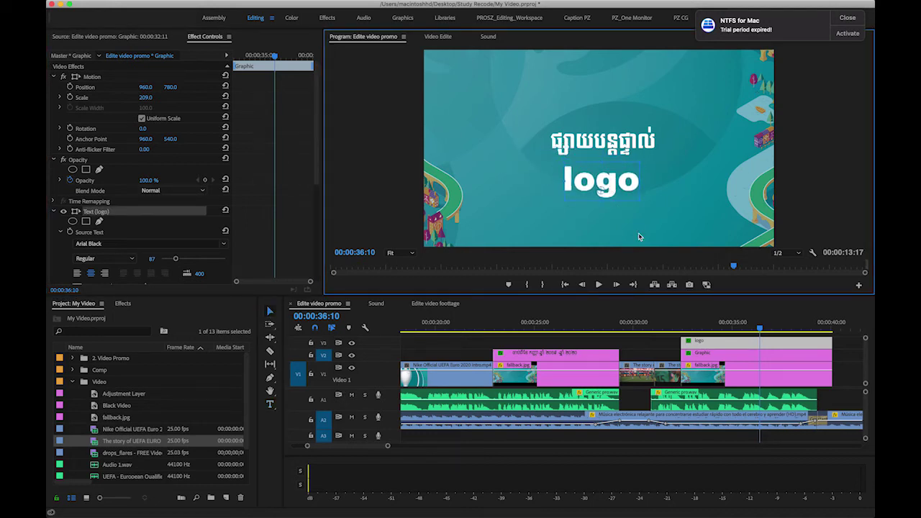
Step: Apply a Wipe video transition to the start of the logo graphic on V3
click(124, 304)
click(60, 370)
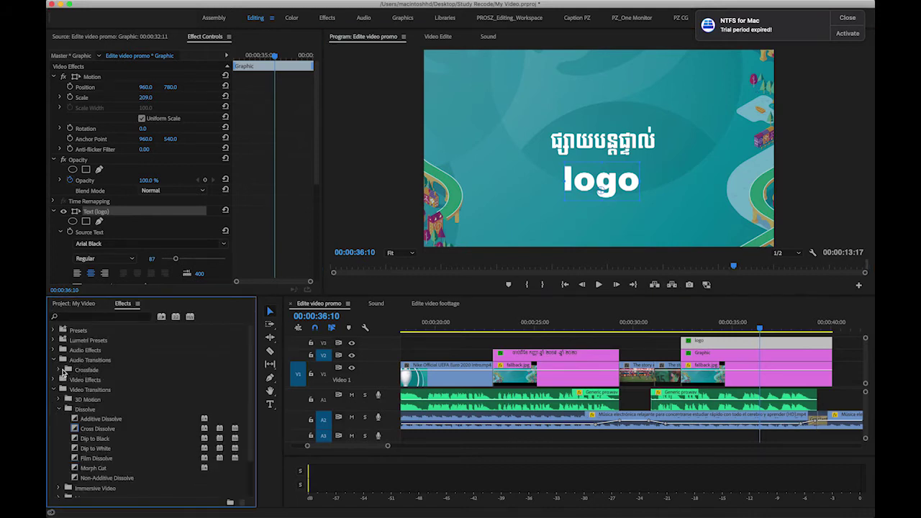
click(94, 403)
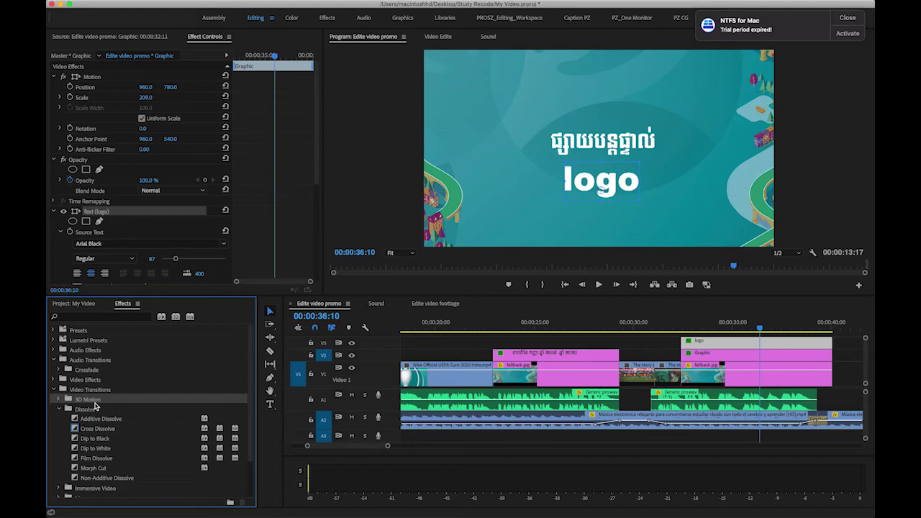
click(105, 452)
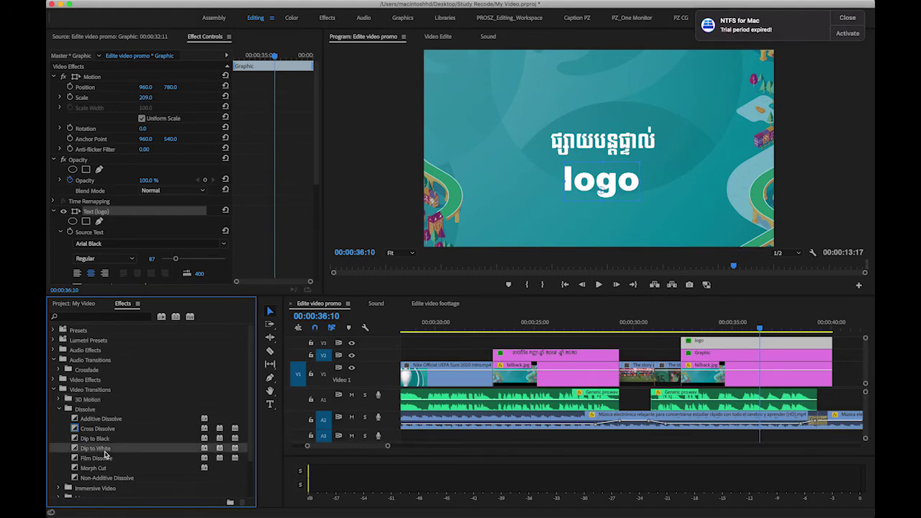
click(60, 410)
click(87, 441)
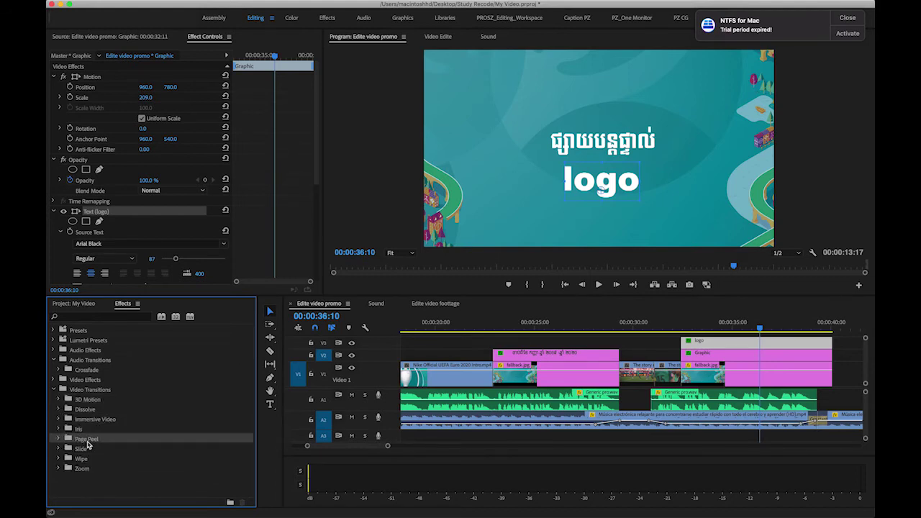
click(80, 457)
click(59, 459)
scroll(104, 478, down, 1)
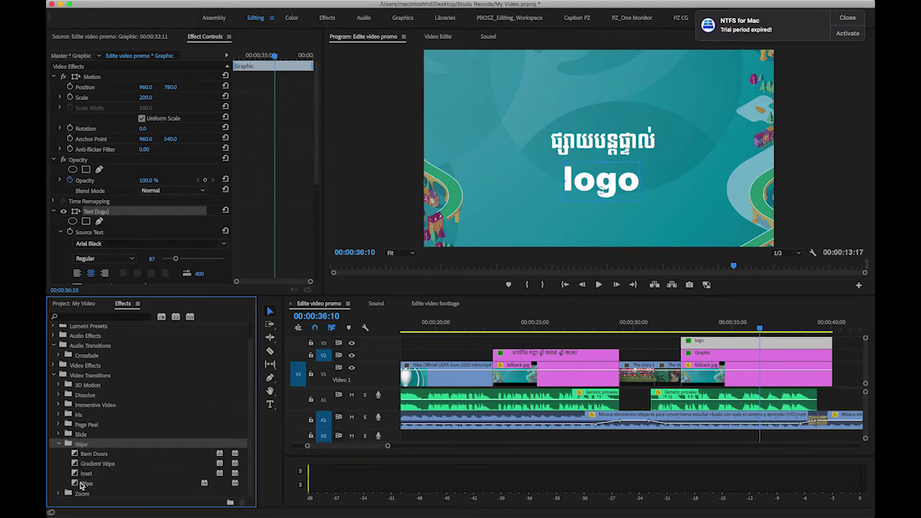
click(82, 484)
drag(671, 323, 702, 330)
click(686, 328)
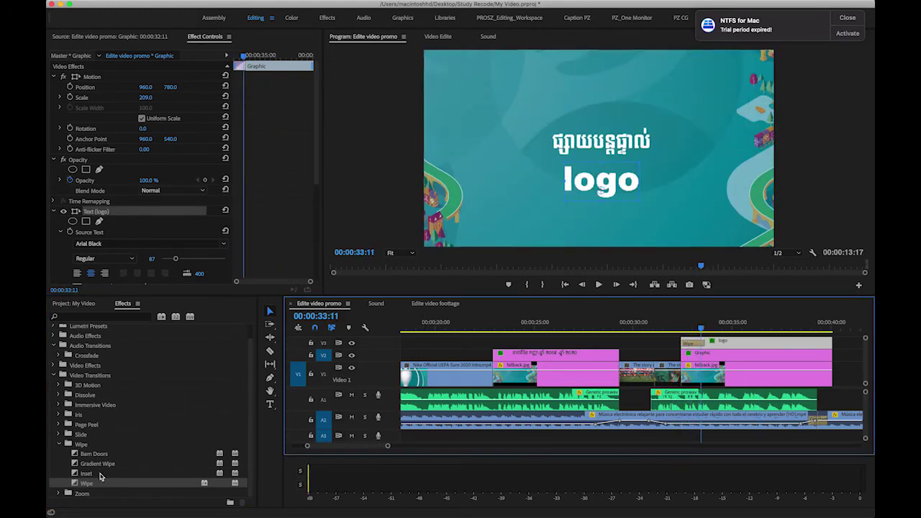
Step: Apply an Inset transition to the end of the logo graphic and preview the closing title
drag(86, 476, 832, 348)
drag(702, 329, 779, 331)
key(space)
key(space)
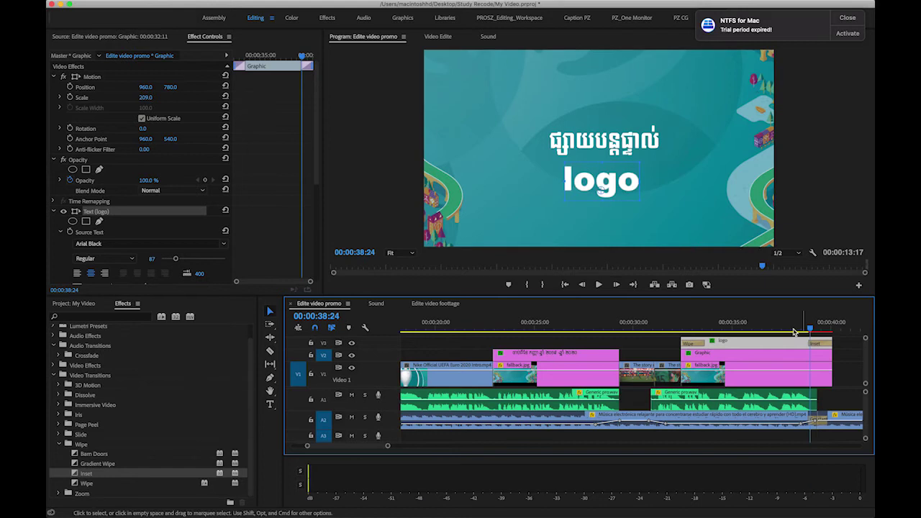
Step: Play back the closing title's logo transition and check the match footage before it
key(minus)
key(minus)
click(603, 330)
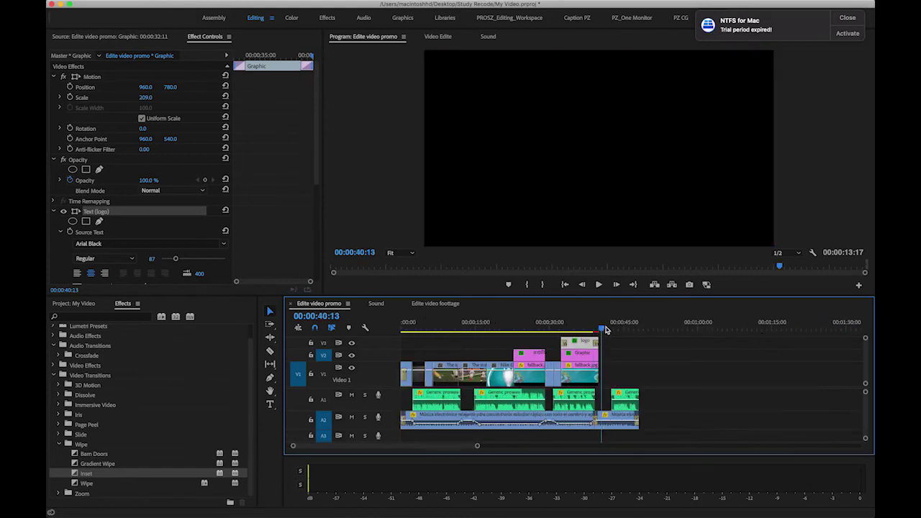
key(equal)
key(equal)
key(equal)
key(minus)
key(Up)
key(Up)
key(Up)
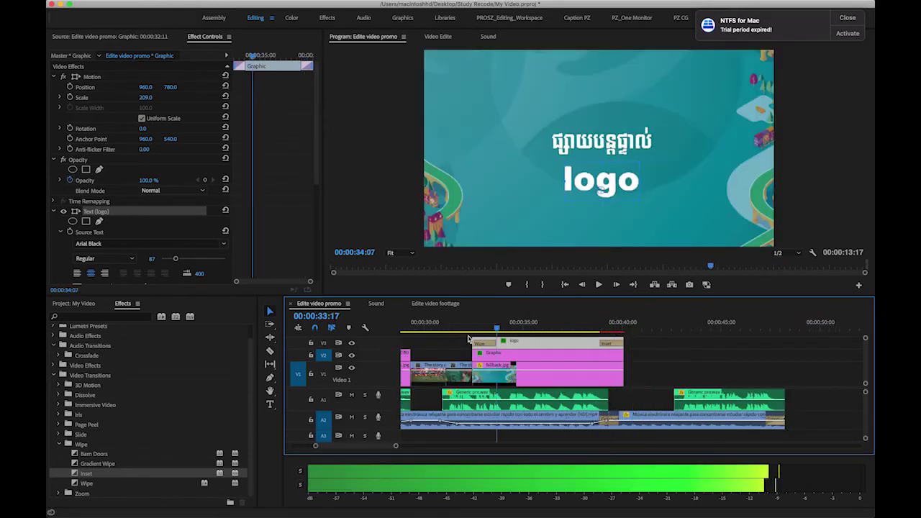
key(equal)
key(minus)
key(minus)
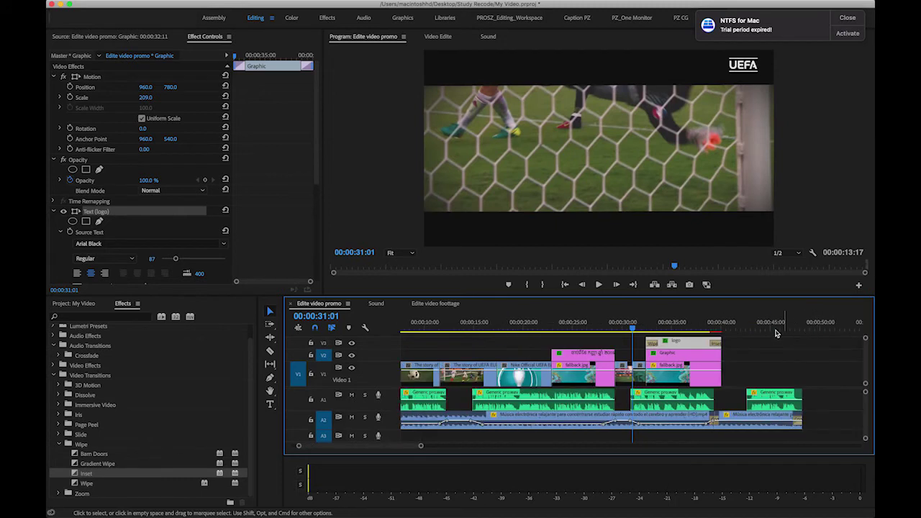
Step: Mark The story of UEFA EURO 2016.mp4 from 00:01:09:02 to 00:01:14:15 and place the excerpt on V1 directly after the closing title
click(740, 329)
key(equal)
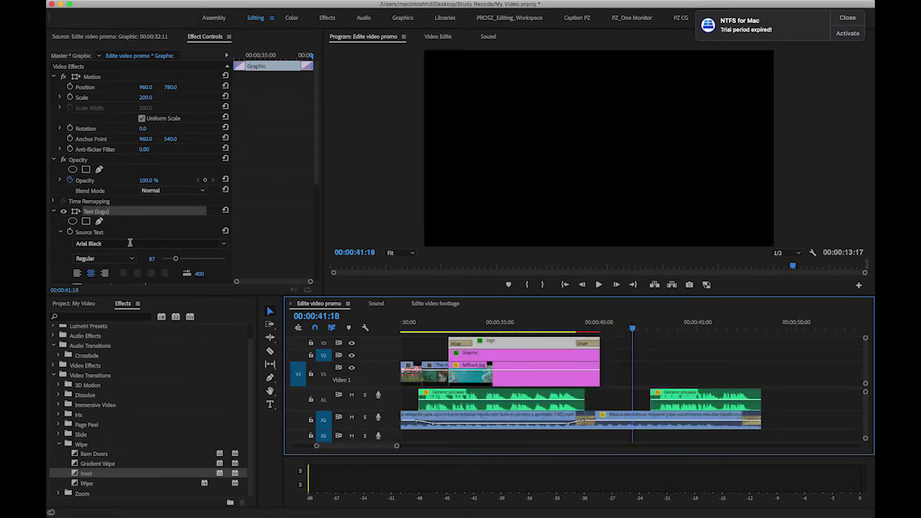
click(78, 302)
double_click(95, 443)
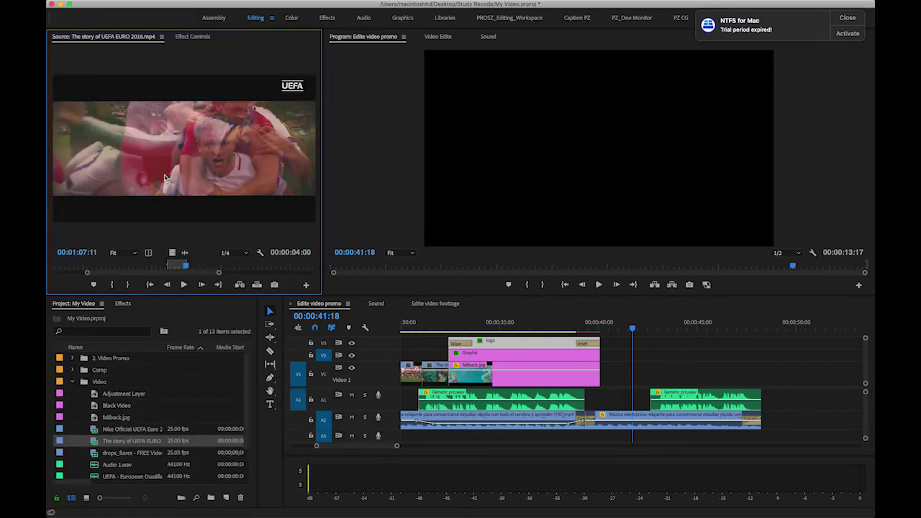
drag(193, 267, 194, 270)
key(alt+x)
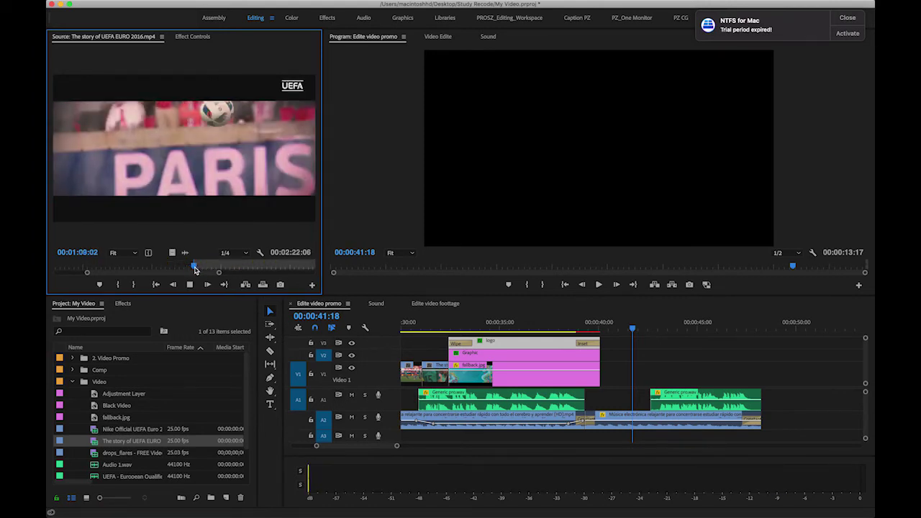
key(space)
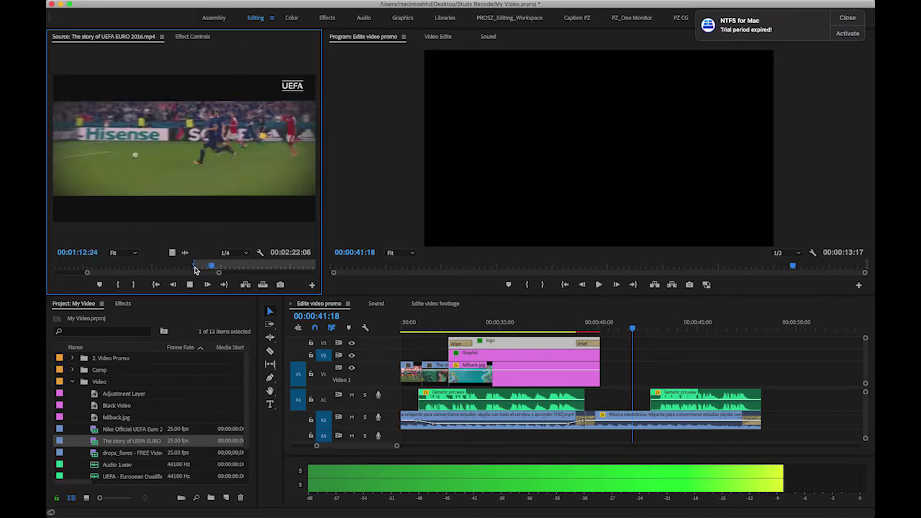
key(space)
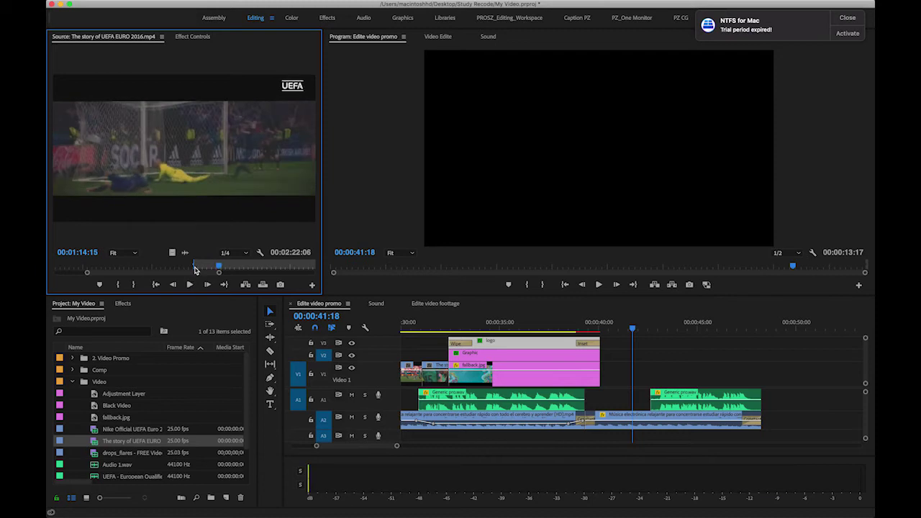
key(o)
drag(182, 256, 599, 370)
Step: Cut the new match clip at 00:00:41:21 and 00:00:44:15, remove the middle part and move the last part up to close the gap
drag(592, 333, 638, 343)
key(super+k)
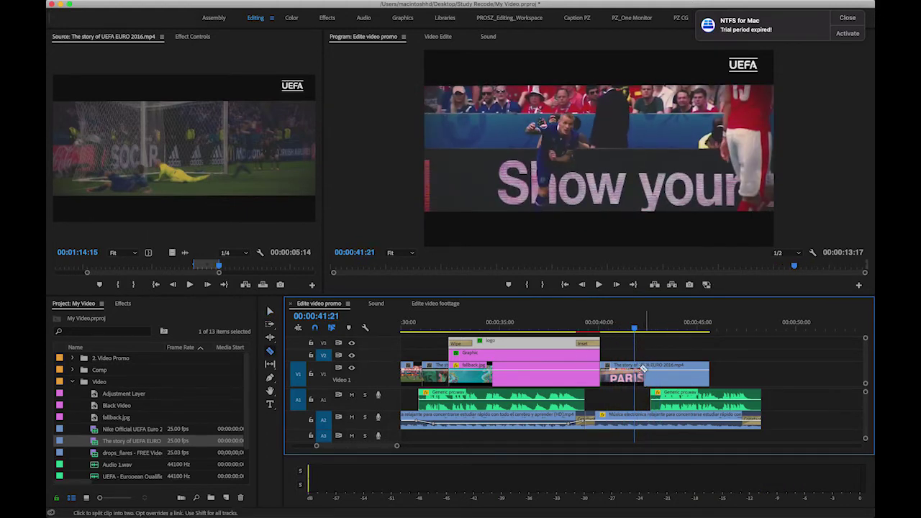
drag(663, 330, 691, 334)
key(c)
click(689, 370)
key(v)
click(685, 372)
drag(691, 371, 653, 374)
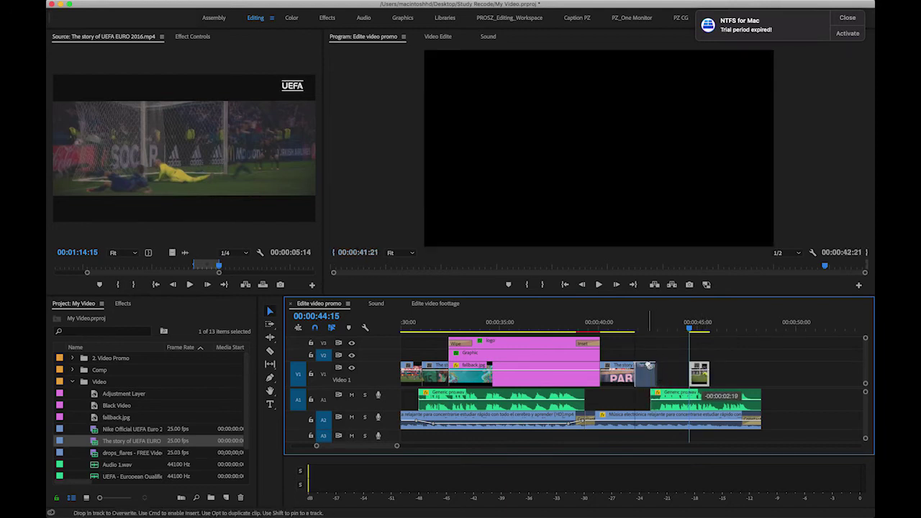
key(Up)
Step: Mark a trophy celebration excerpt ending at 00:03:21:22 in The story of UEFA EURO 2016.mp4 and place it after the last V1 clip
double_click(94, 442)
drag(222, 276, 257, 281)
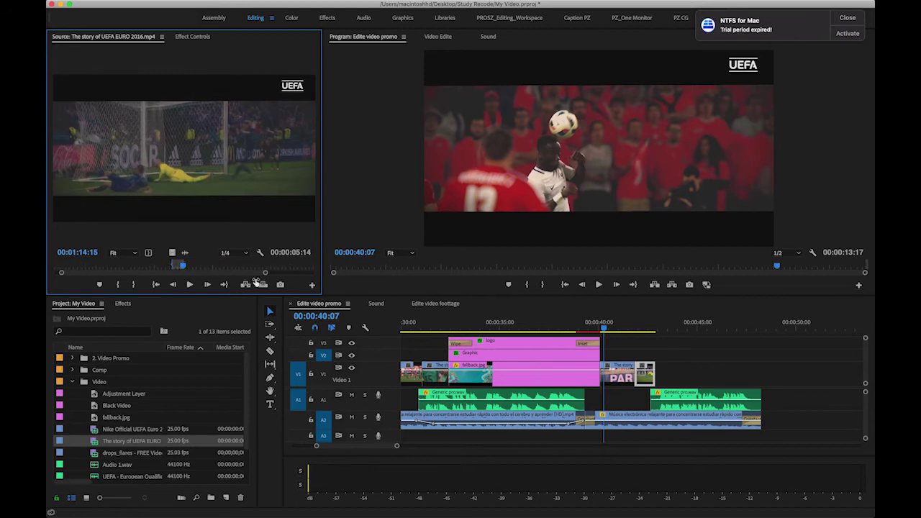
mouse_move(195, 269)
mouse_down()
mouse_move(281, 282)
mouse_move(308, 275)
mouse_up()
drag(223, 270, 310, 269)
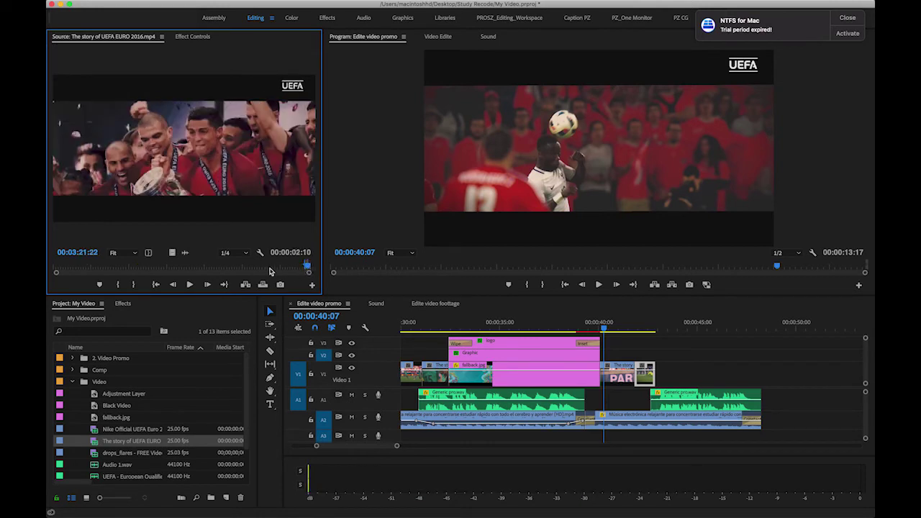
drag(676, 336, 658, 372)
Step: Trim the stray PARIS frames from the start of the first match clip after the closing title, starting it at 00:00:40:03
click(570, 327)
key(space)
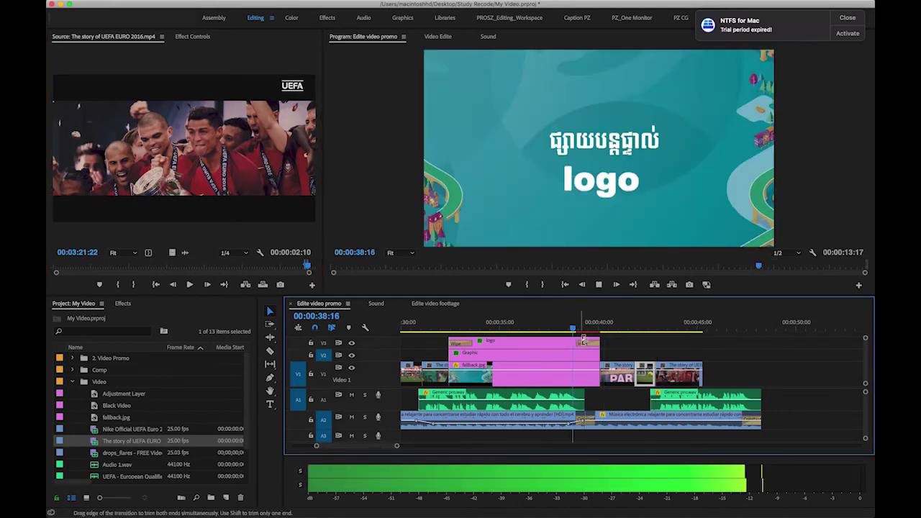
drag(599, 324, 600, 324)
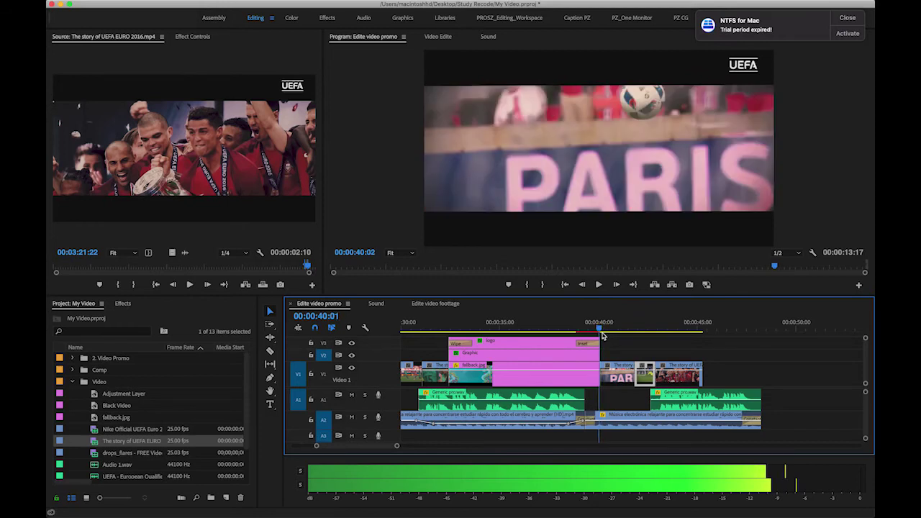
key(Left)
key(equal)
key(equal)
key(equal)
key(space)
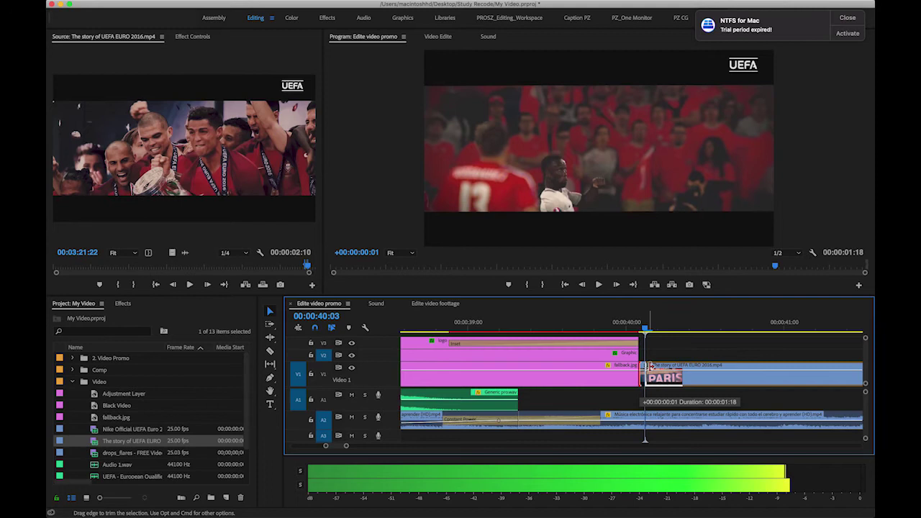
key(minus)
key(minus)
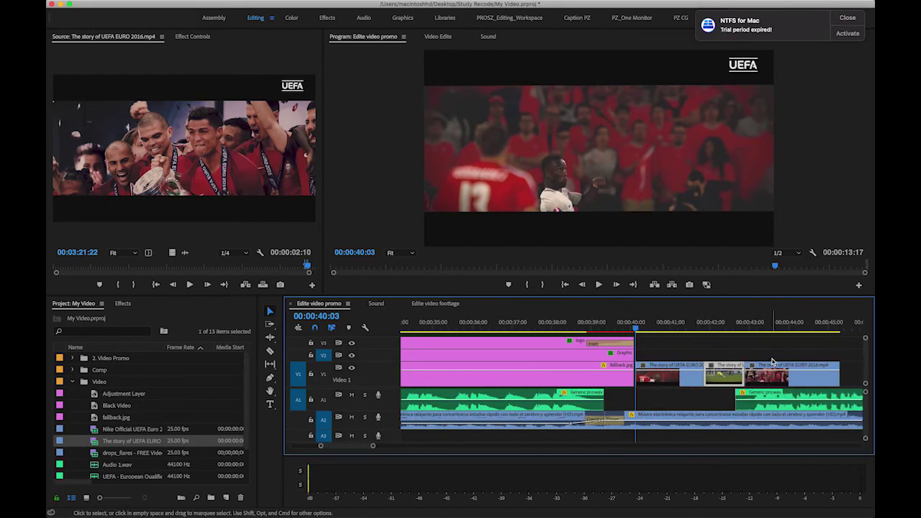
Step: Shift the three final match clips back against the closing title and play them through
click(600, 323)
key(space)
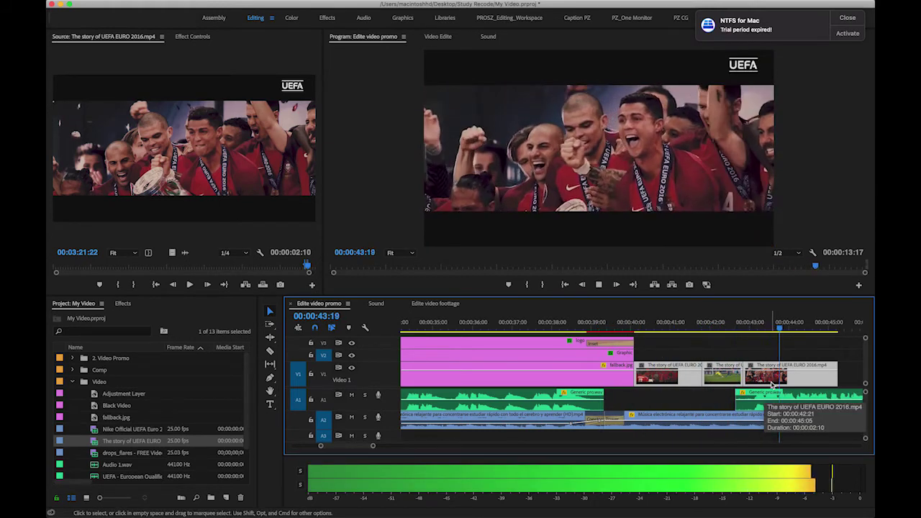
key(space)
Step: Extend the trophy celebration clip's end, cut it, and move its later part directly against the preceding match clip
key(minus)
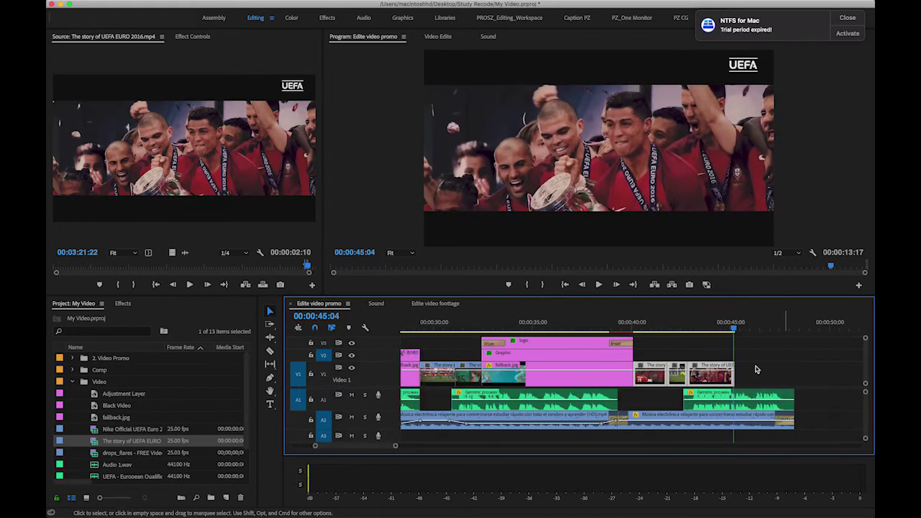
drag(731, 365, 794, 365)
drag(732, 329, 769, 331)
key(minus)
drag(719, 365, 775, 365)
drag(713, 330, 728, 329)
key(c)
click(720, 367)
key(v)
drag(734, 373, 678, 373)
Step: Trim the end of the trophy celebration clip to 00:00:45:04
click(658, 328)
drag(658, 328, 683, 336)
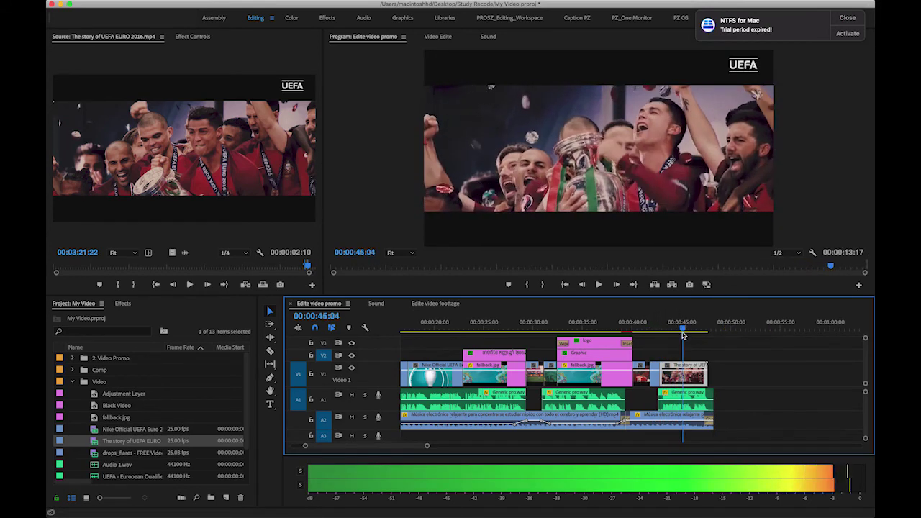
drag(707, 373, 682, 373)
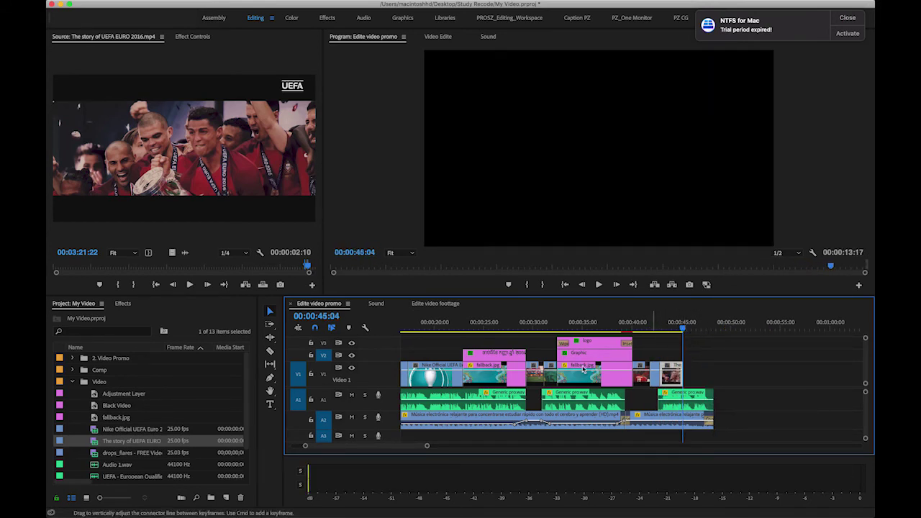
Step: Reuse the Nike Official UEFA Euro 2020 Intro excerpt from the timeline on V1 directly after the trophy celebration clip
click(439, 368)
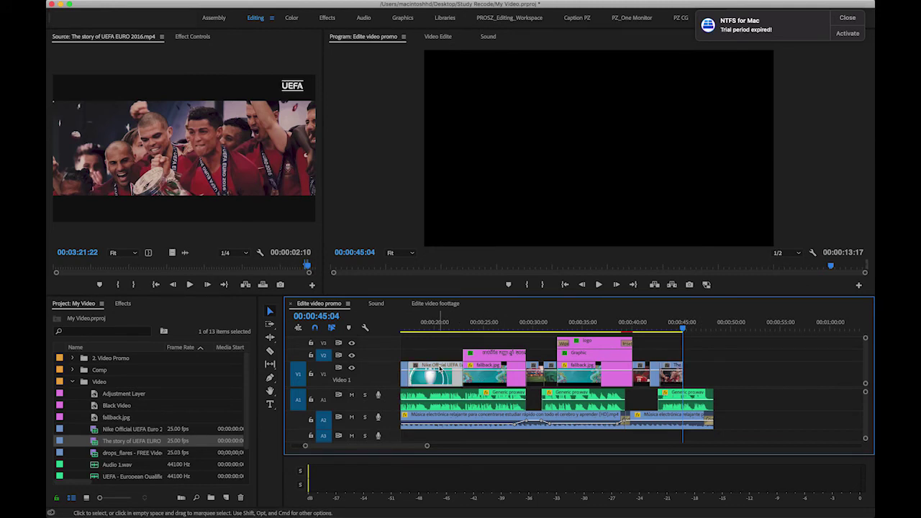
double_click(439, 368)
drag(174, 253, 687, 372)
Step: Play through the ending and mark the sequence range up to the end of the final intro clip
click(670, 327)
key(space)
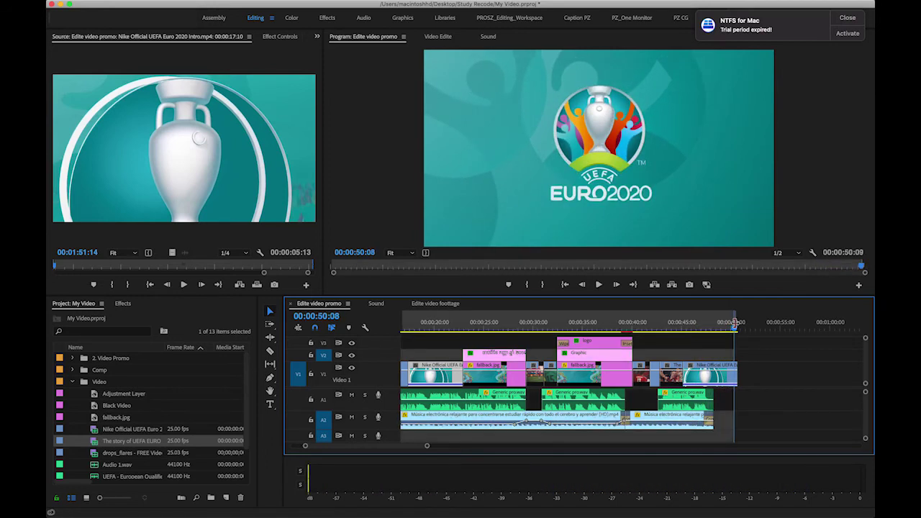
key(minus)
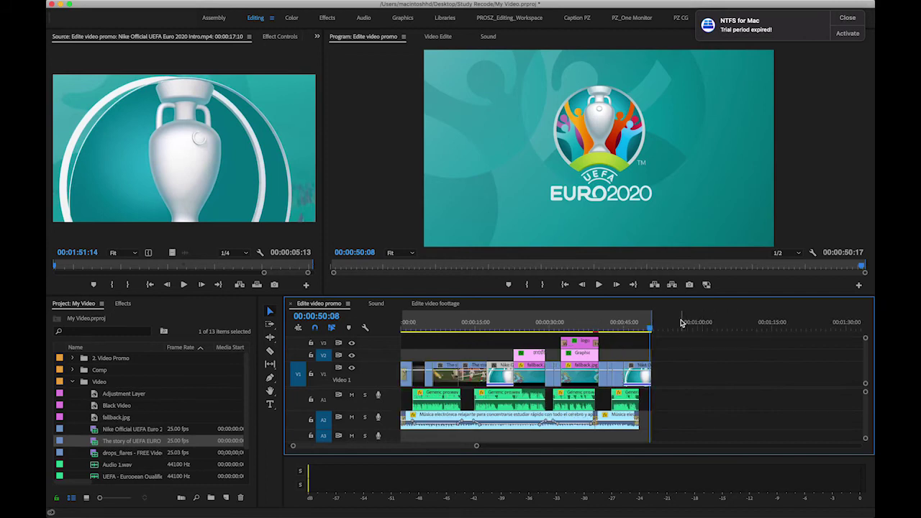
key(Home)
key(minus)
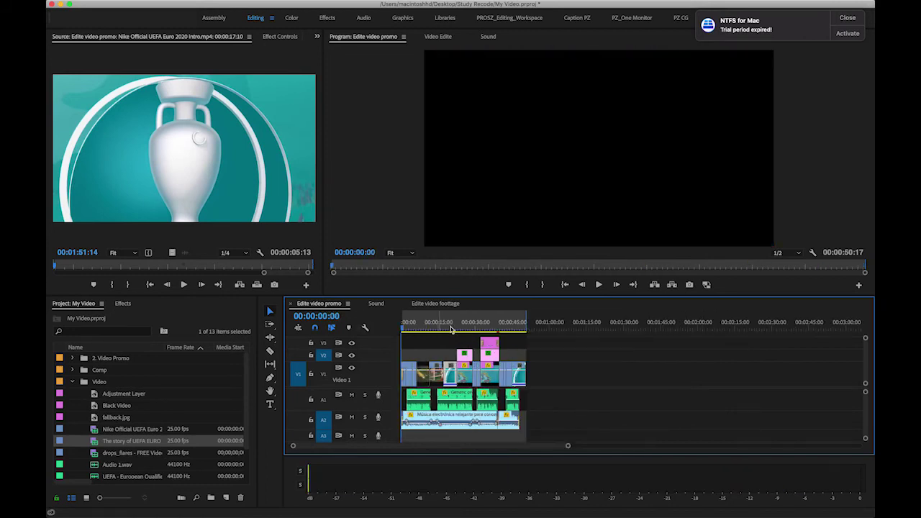
click(414, 323)
key(equal)
key(equal)
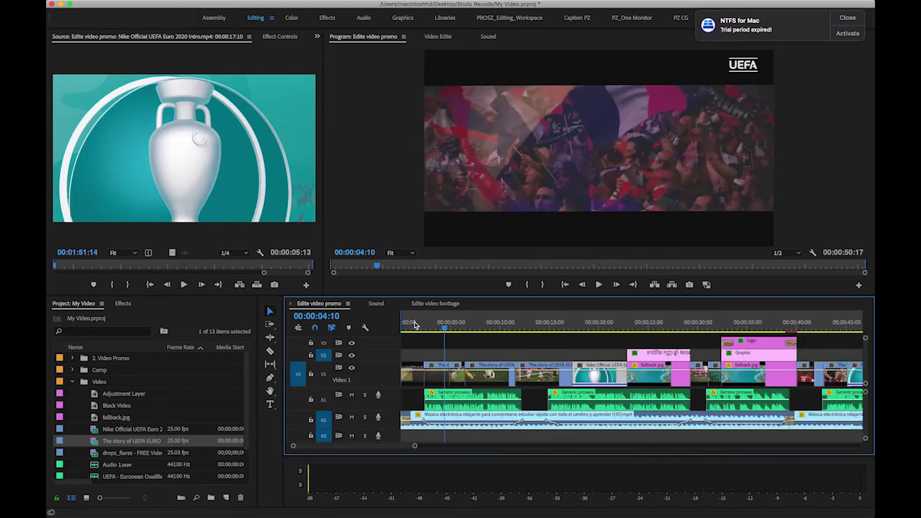
key(minus)
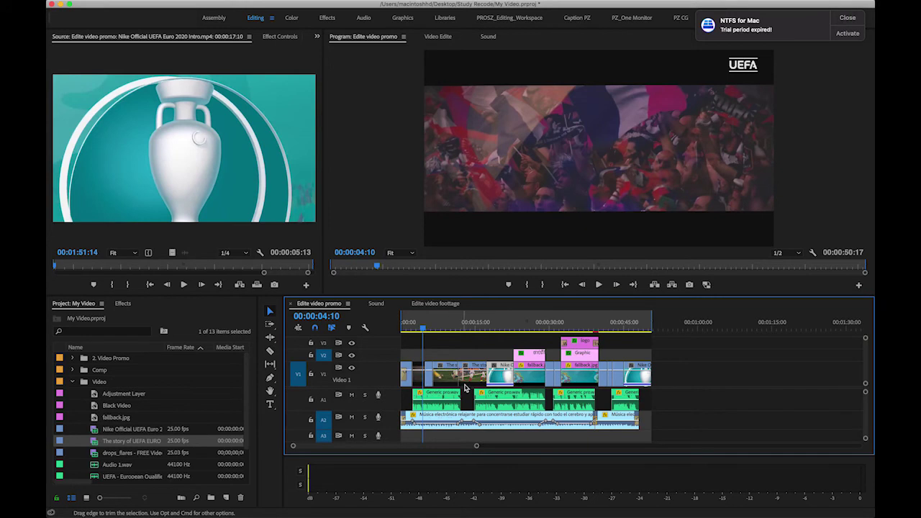
Step: Bring up the text appearance settings of the Khmer date title on V2 at around 00:00:25:21
drag(519, 323, 540, 328)
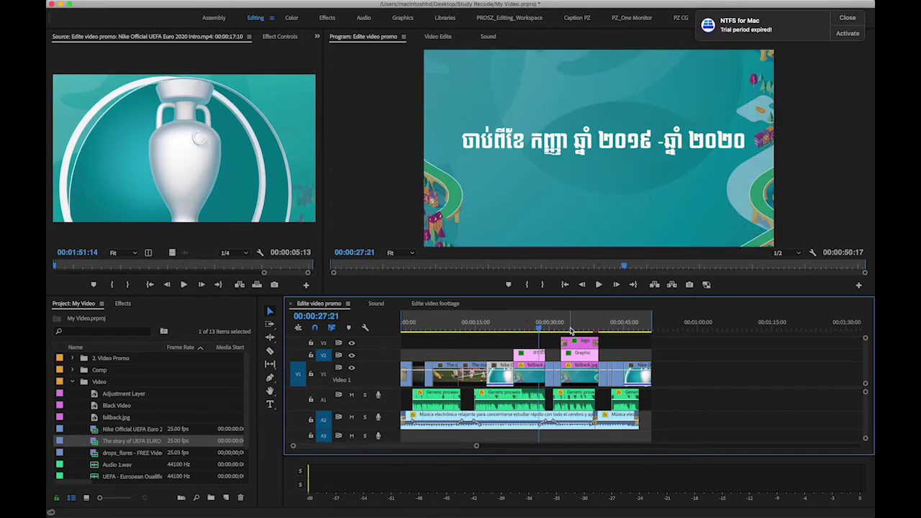
click(537, 343)
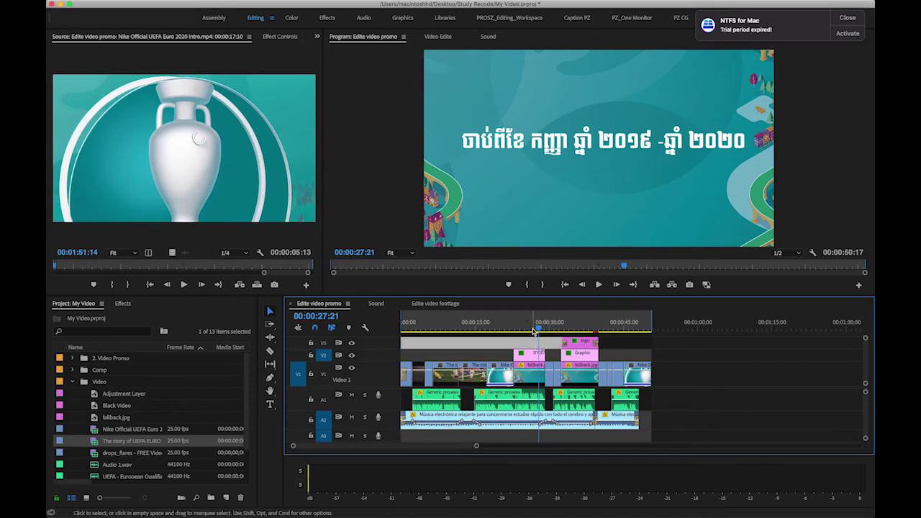
double_click(535, 356)
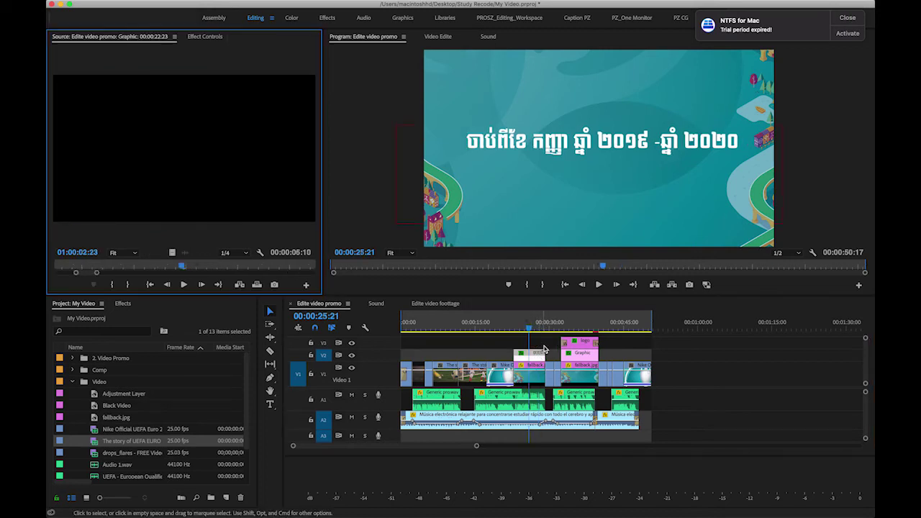
click(204, 37)
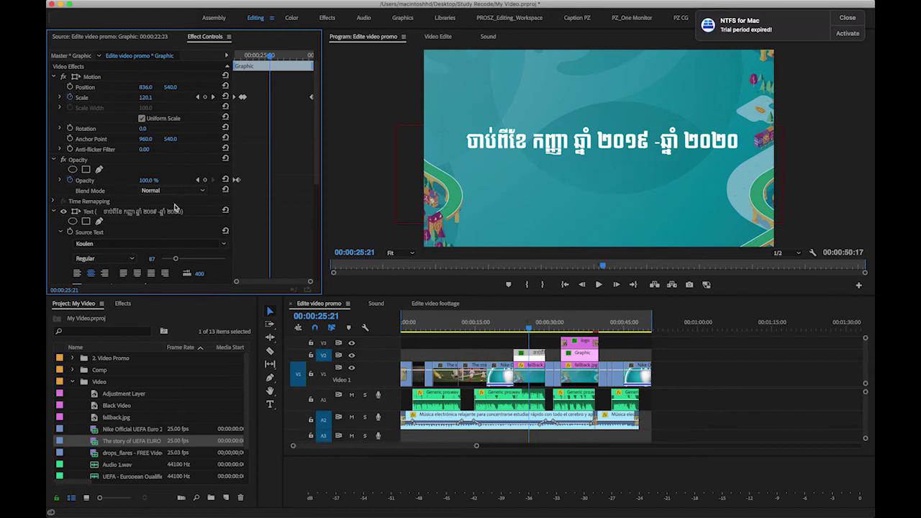
drag(314, 171, 319, 234)
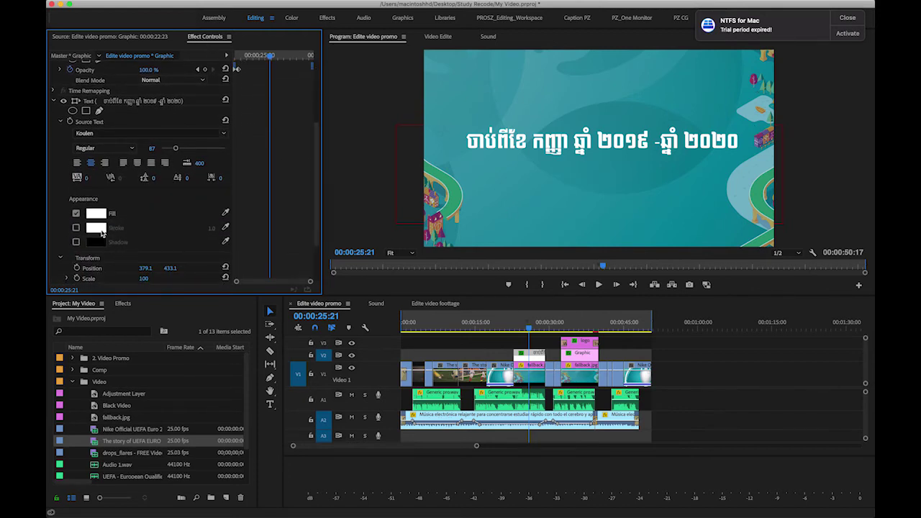
Step: Try a dark red fill (800000) on the Khmer date title's text and set it back to white
click(99, 216)
click(471, 180)
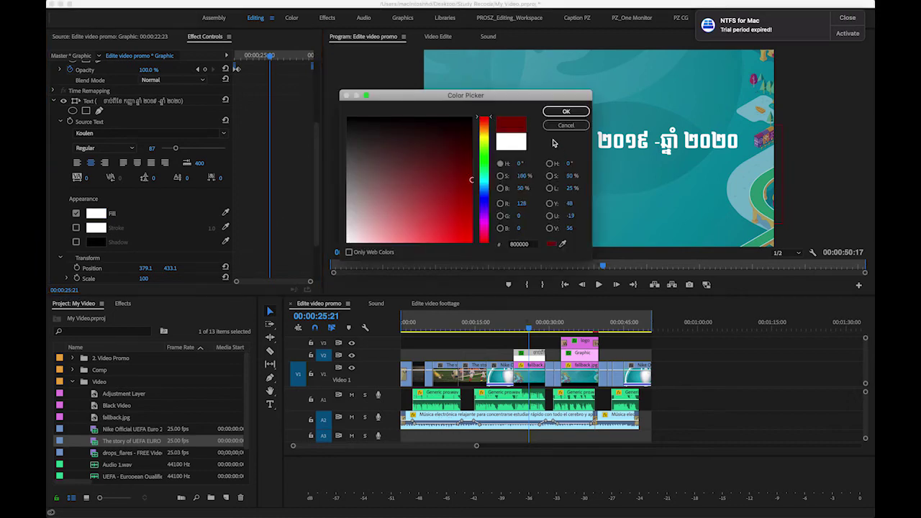
drag(519, 103, 386, 184)
click(431, 191)
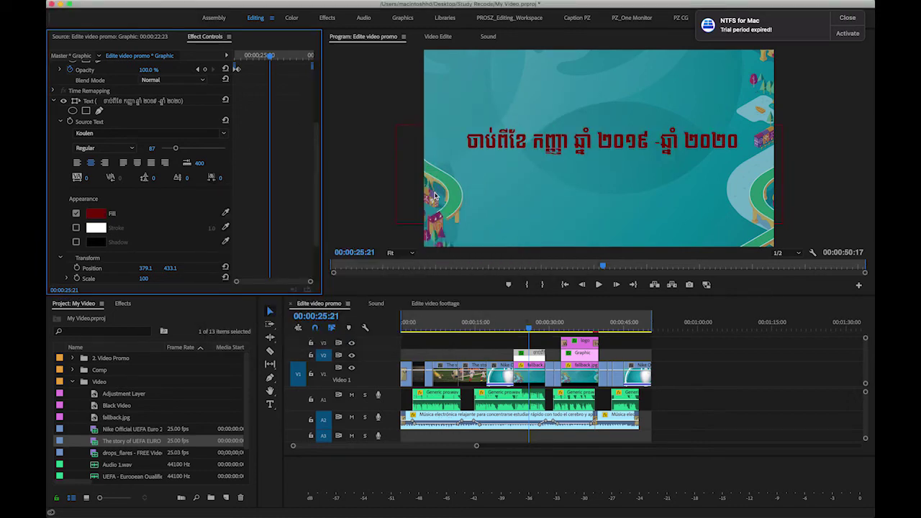
click(100, 218)
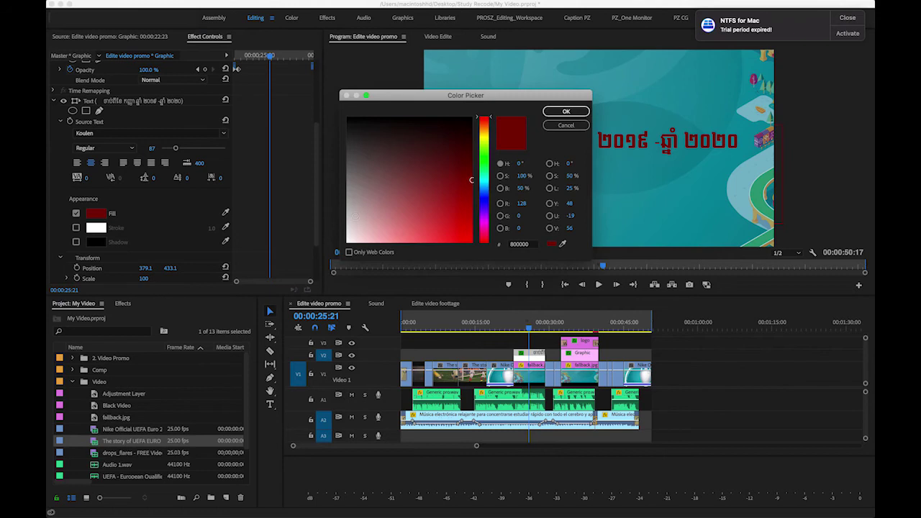
drag(351, 227, 344, 243)
click(553, 113)
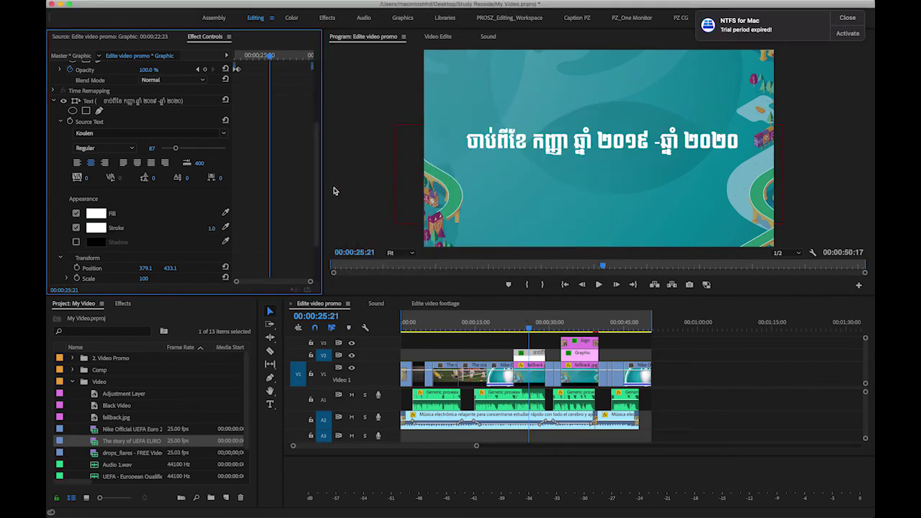
Step: Enable the Khmer date title's stroke, colour it red and set its width to 8.0
click(95, 228)
click(448, 193)
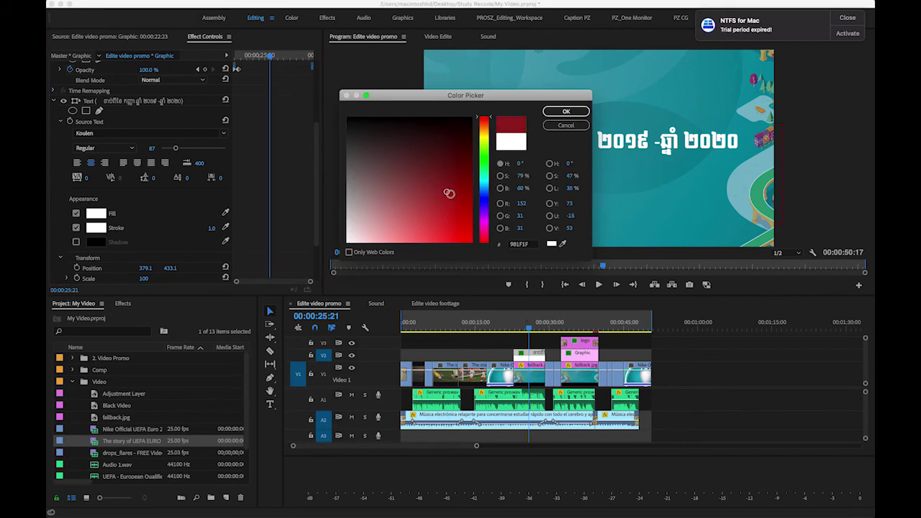
click(564, 112)
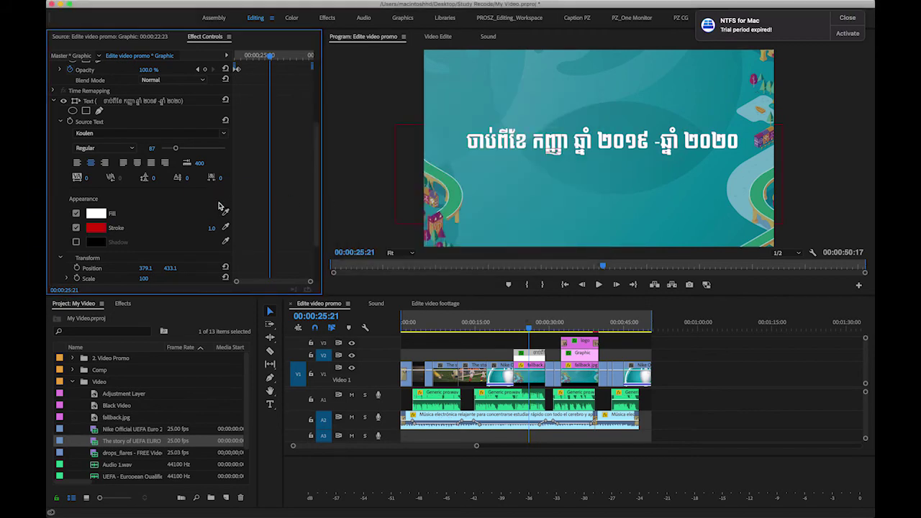
drag(213, 229, 220, 229)
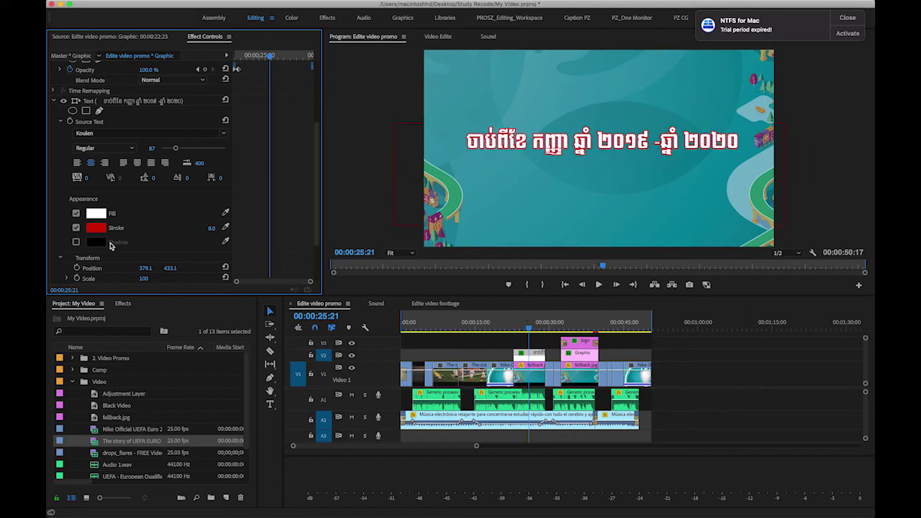
Step: Turn on a black shadow for the Khmer date title and set its blur to 63
click(77, 243)
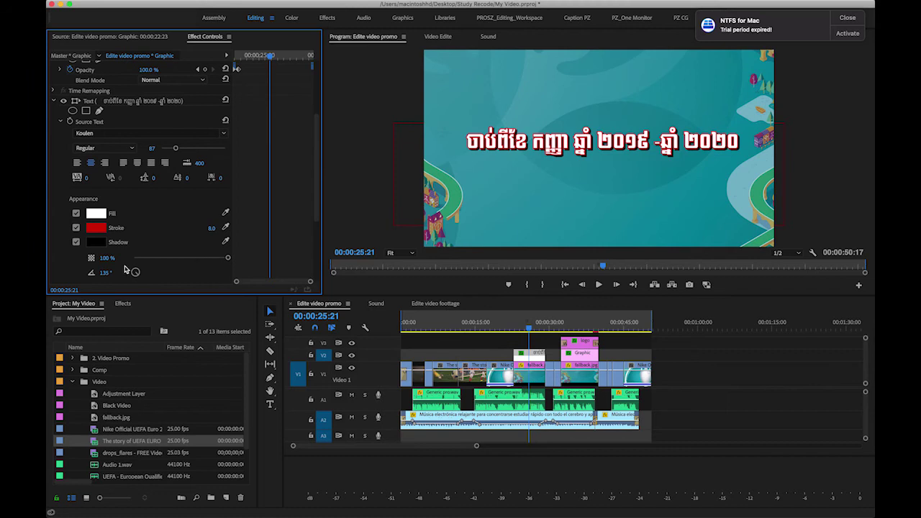
scroll(125, 269, down, 5)
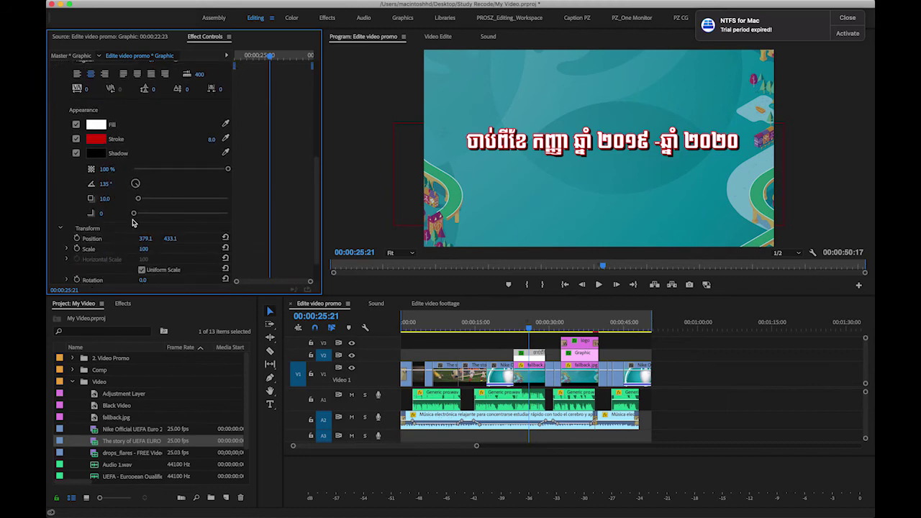
drag(146, 216, 157, 215)
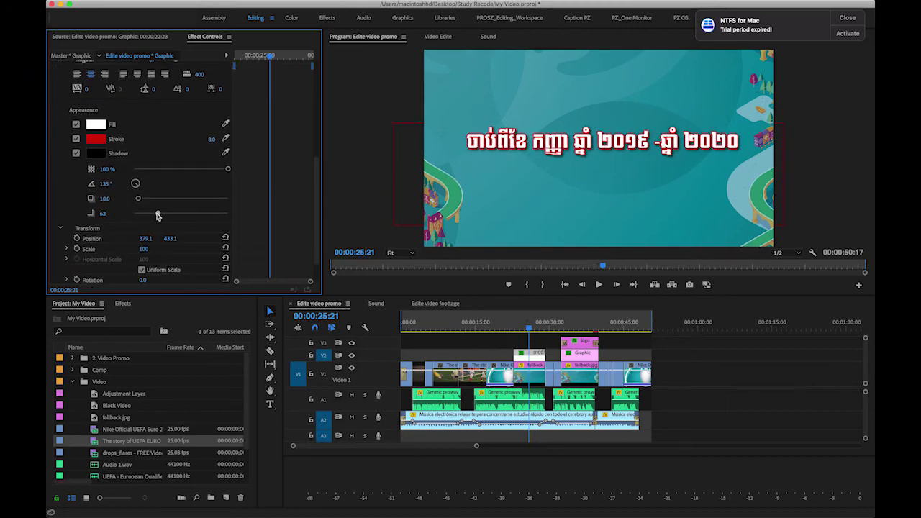
scroll(185, 240, up, 2)
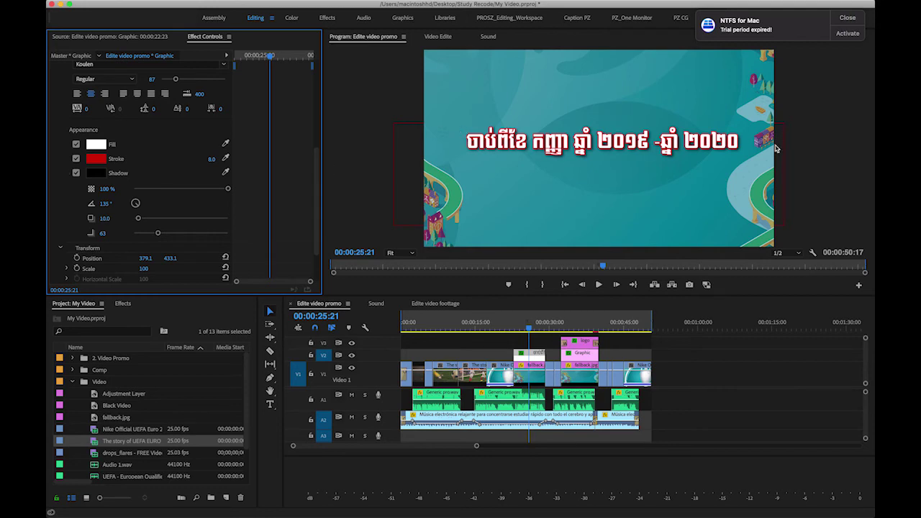
Step: Give the logo text on V3 a red stroke with a width of 4.0 and a black shadow with a blur of 60
click(584, 317)
click(584, 344)
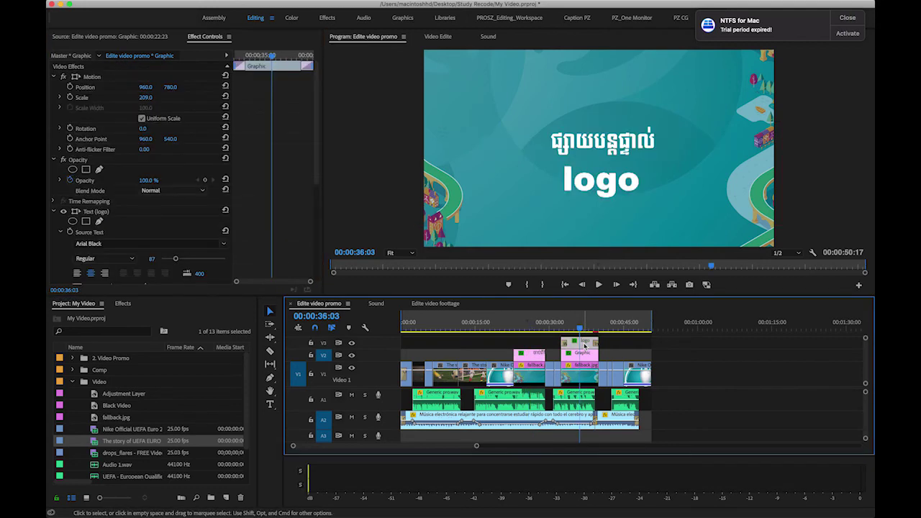
double_click(584, 346)
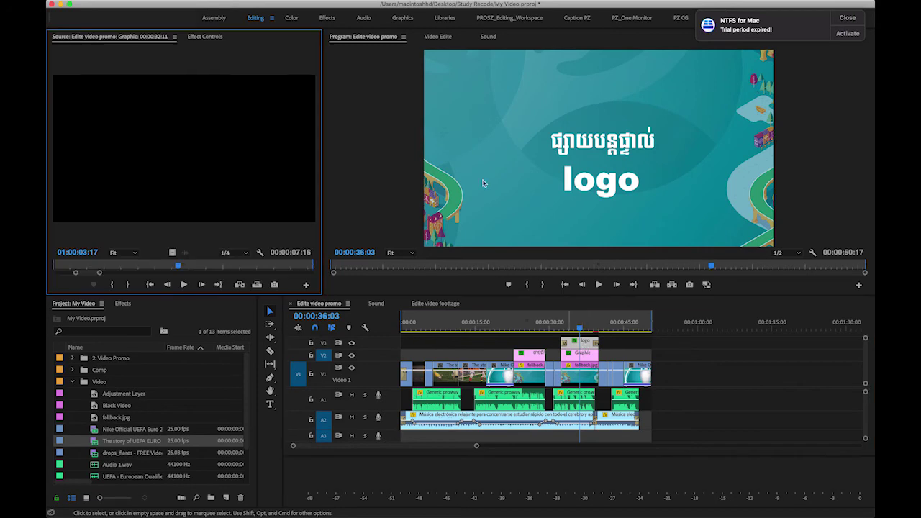
click(216, 36)
scroll(133, 224, down, 5)
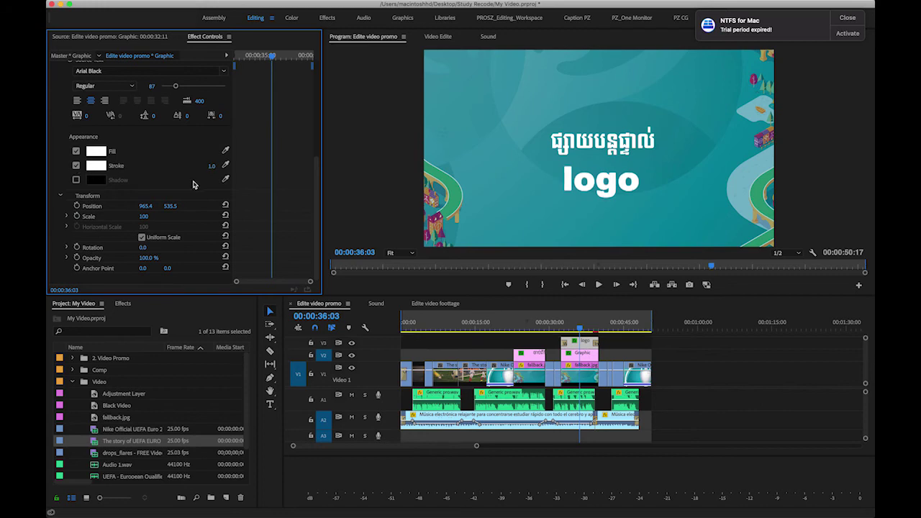
click(94, 167)
click(437, 208)
click(550, 145)
click(565, 112)
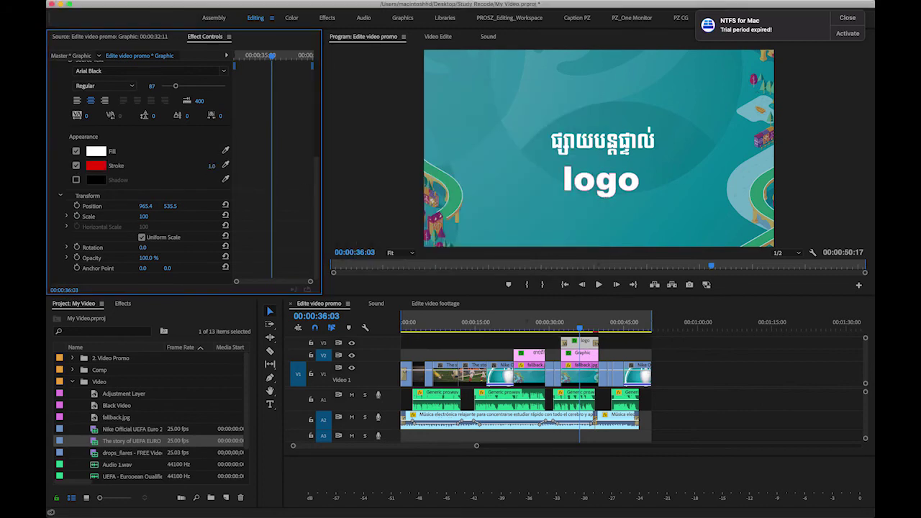
mouse_move(211, 166)
mouse_down()
mouse_move(234, 166)
mouse_move(213, 167)
mouse_up()
click(76, 180)
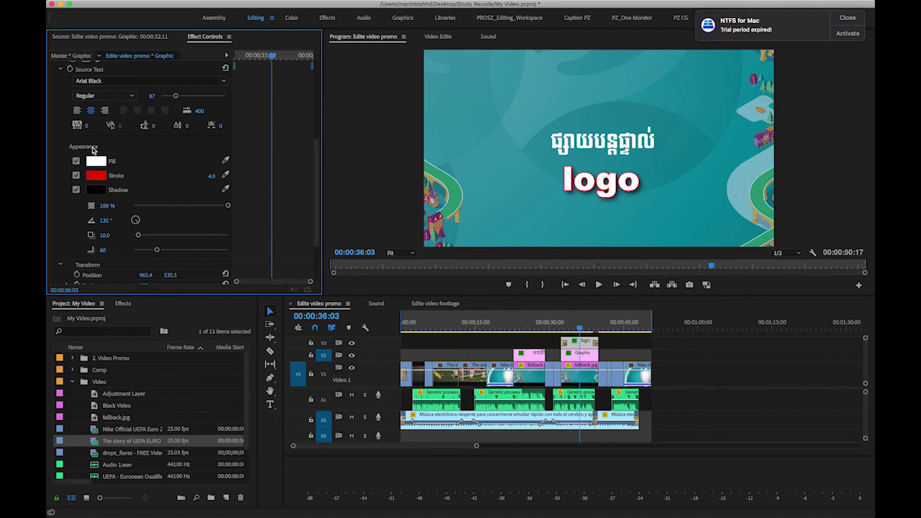
Step: Set the stroke of the Khmer title above the logo text to bright red (RGB 232, 0, 0) with a width of 9.0
double_click(422, 243)
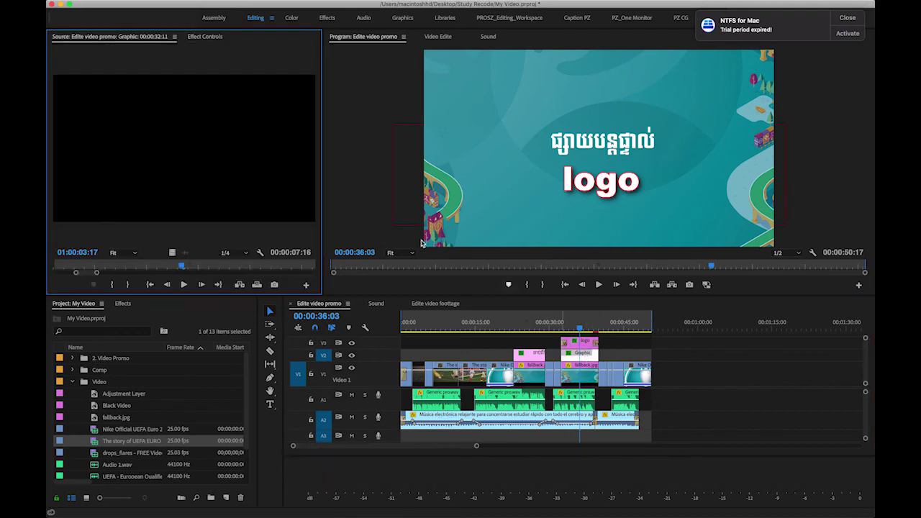
click(206, 37)
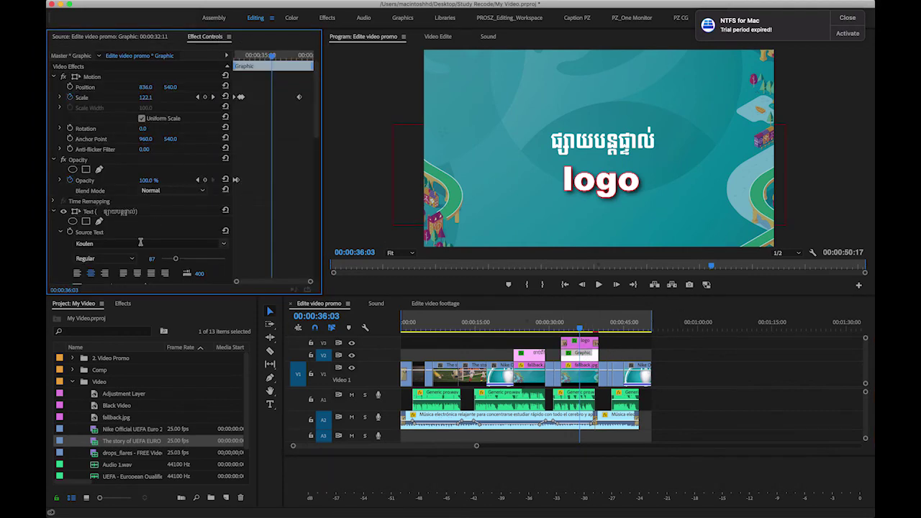
scroll(141, 243, down, 8)
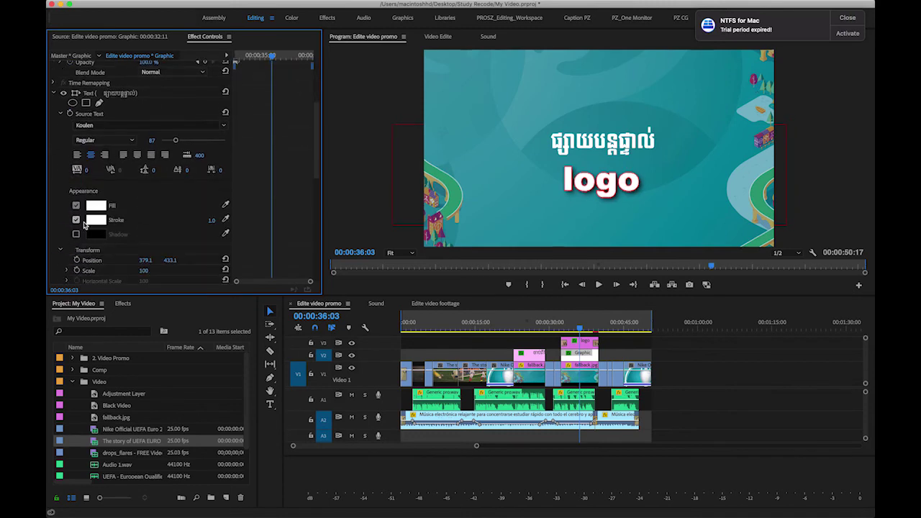
click(95, 222)
click(471, 230)
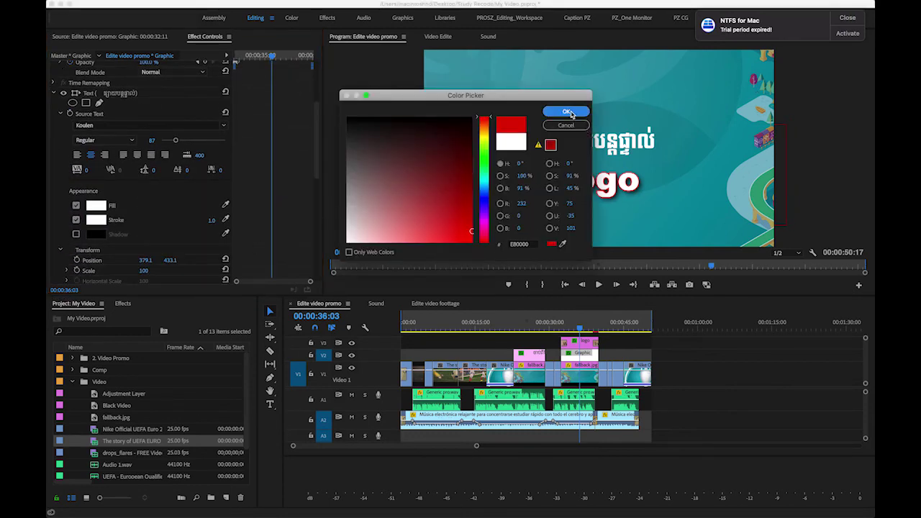
click(566, 112)
drag(211, 221, 223, 220)
Step: Turn on a black shadow for the Khmer title above the logo text and set its blur to 35
click(77, 234)
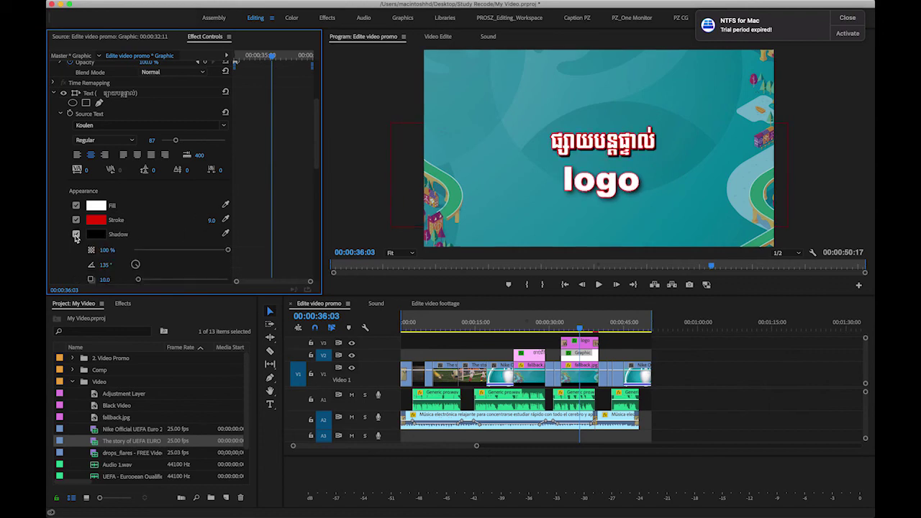
scroll(152, 264, up, 3)
scroll(152, 264, down, 5)
scroll(152, 264, down, 3)
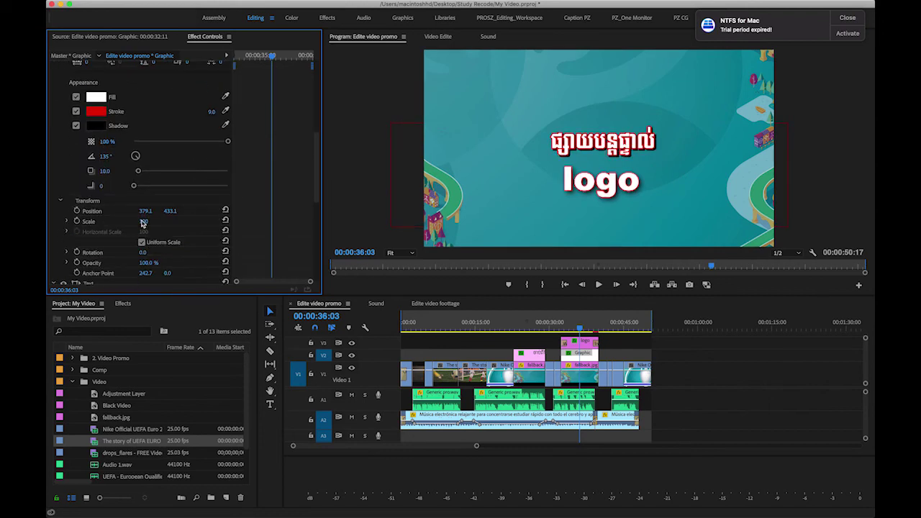
drag(135, 188, 146, 186)
Step: Play the promo sequence from its start to review the edit
drag(555, 324, 365, 339)
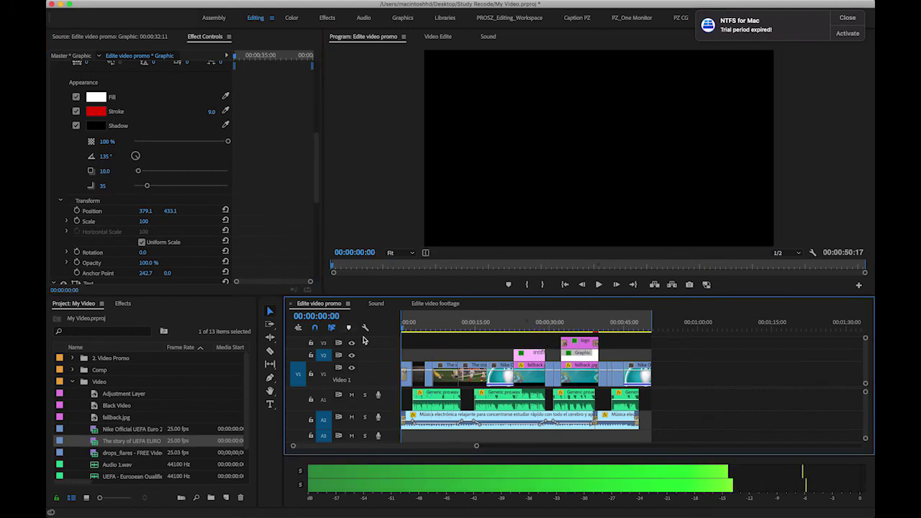
key(minus)
key(space)
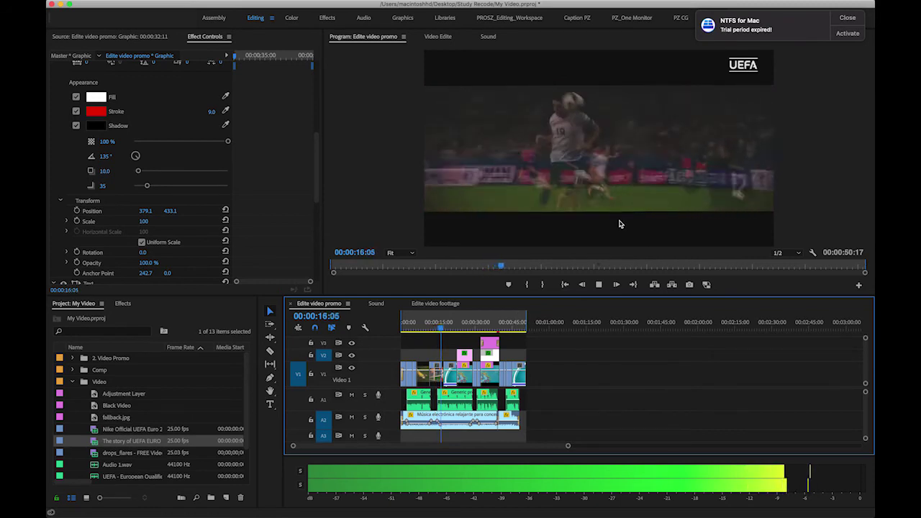
Step: Return to the opening at 00:00:01:07 and select the first The story of UEFA EURO 2016 clip on V1
drag(432, 324, 400, 325)
key(=)
key(=)
key(=)
click(426, 324)
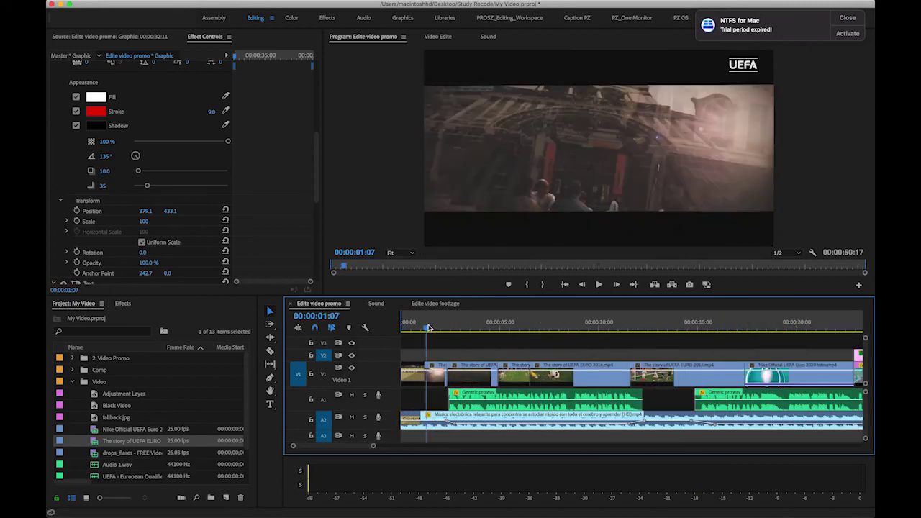
click(436, 374)
key(ctrl+Right)
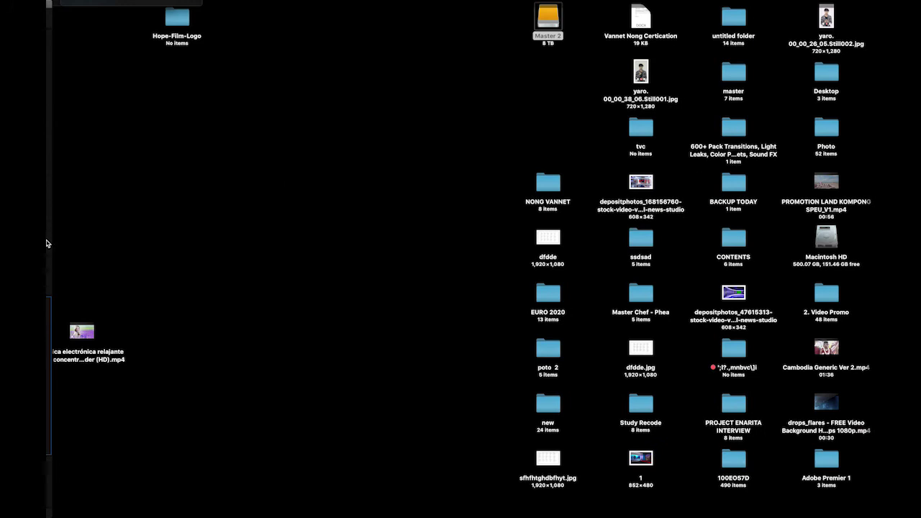
key(ctrl+Left)
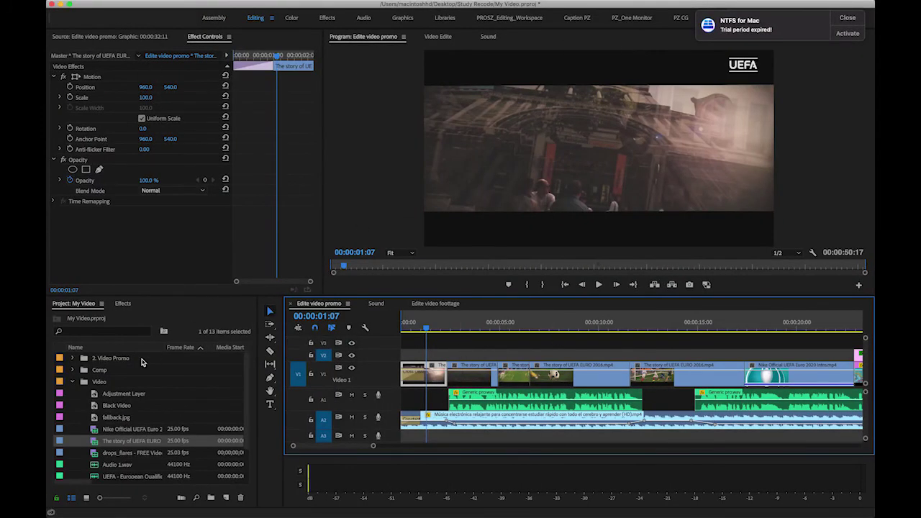
Step: Find the Crop video effect and apply it to the first The story of UEFA EURO 2016 clip on V1
click(123, 304)
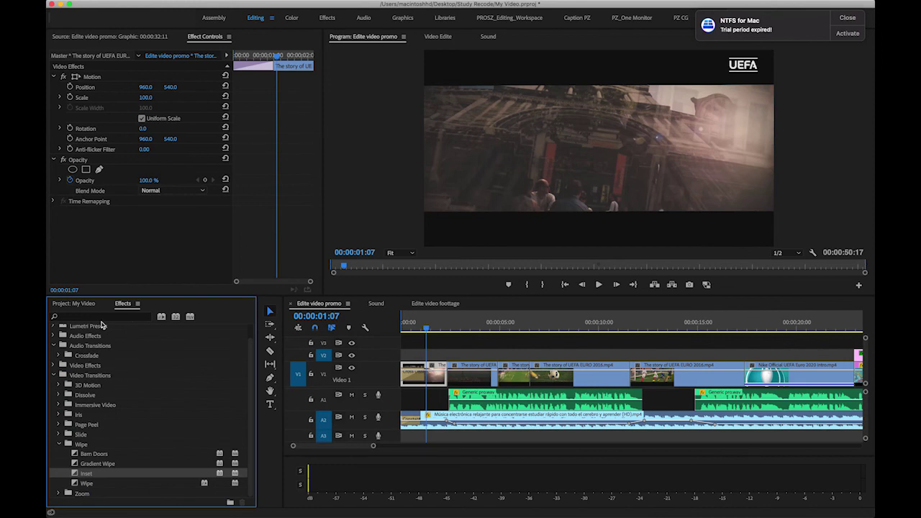
click(101, 317)
text(crop)
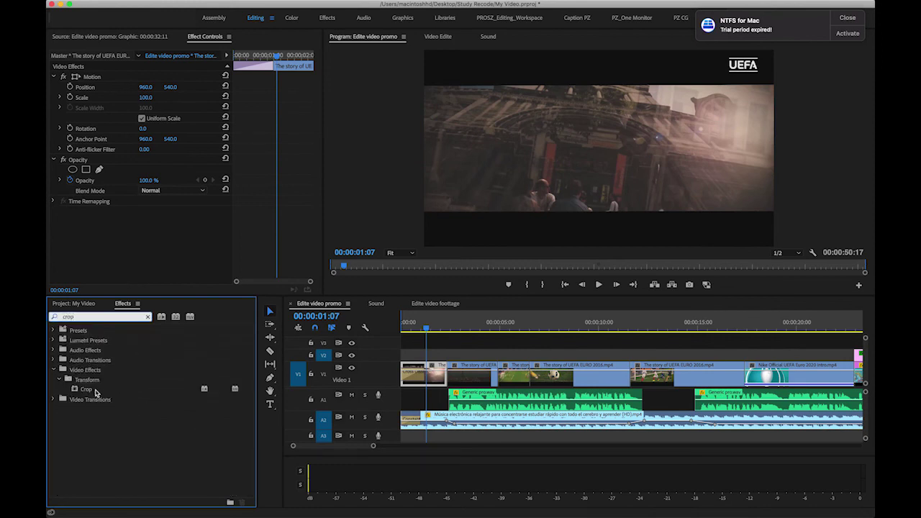
click(94, 392)
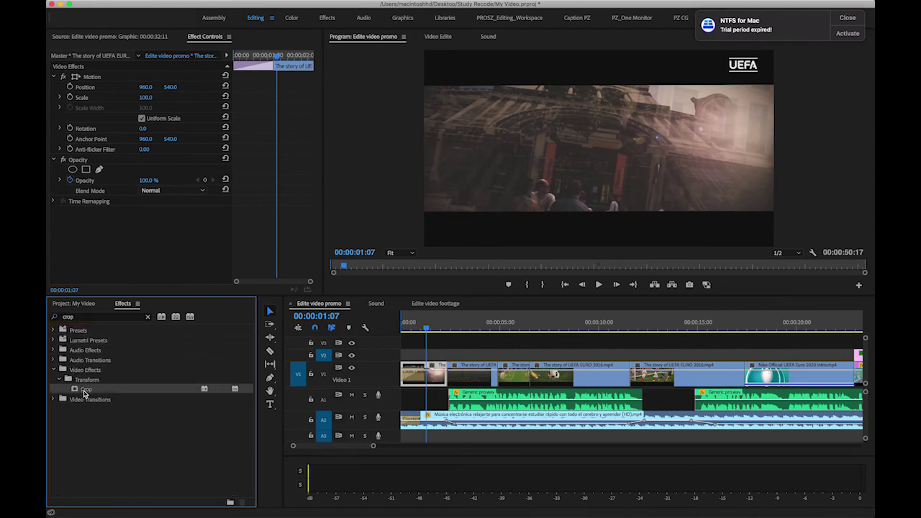
drag(283, 361, 426, 373)
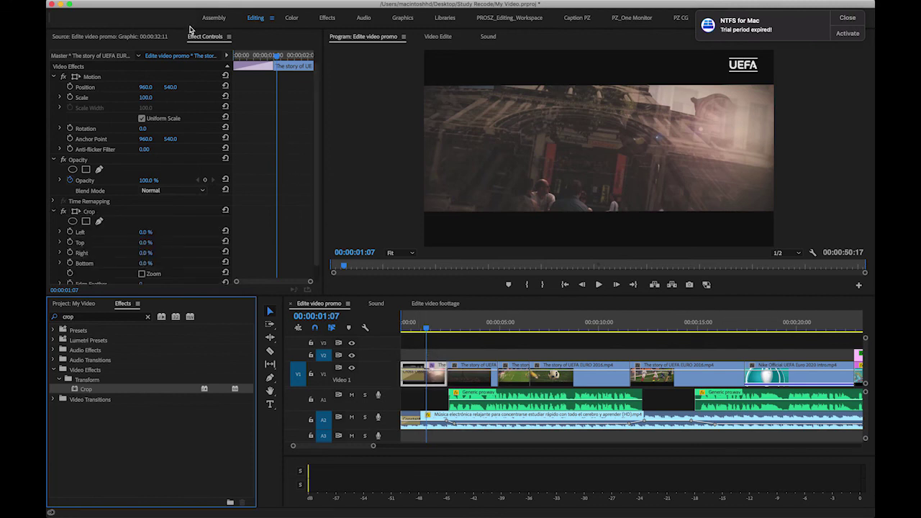
Step: Crop the opening clip by 17% at the top and 18% at the bottom, checking the frame around 00:00:01:17
scroll(126, 229, down, 1)
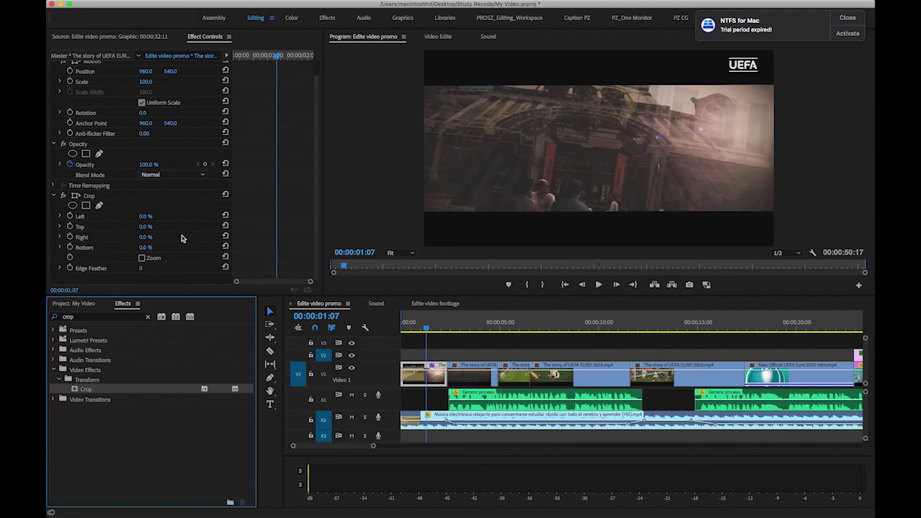
drag(146, 230, 170, 230)
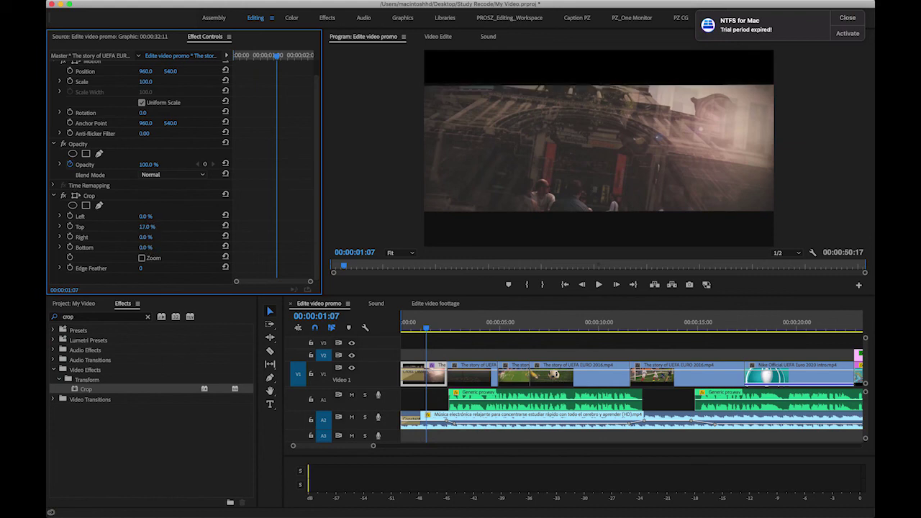
drag(145, 247, 171, 247)
mouse_move(427, 328)
mouse_down()
mouse_move(463, 327)
mouse_move(428, 328)
mouse_up()
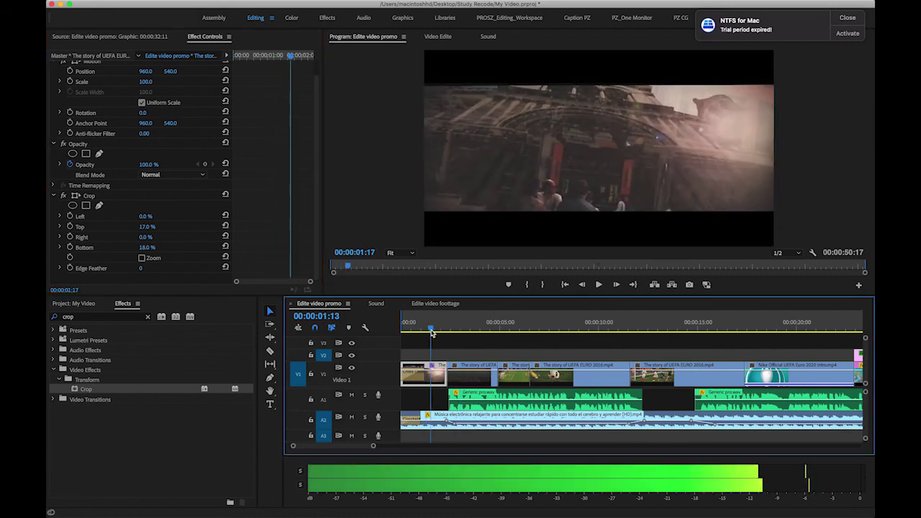
Step: Copy the opening clip's Crop effect onto the The story of UEFA EURO clip at 00:00:03:04 on V1
click(89, 196)
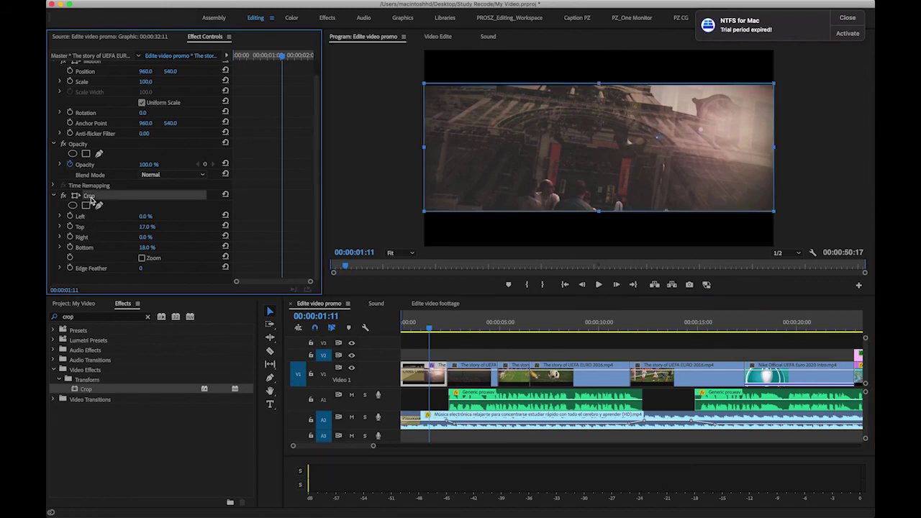
click(463, 328)
click(478, 367)
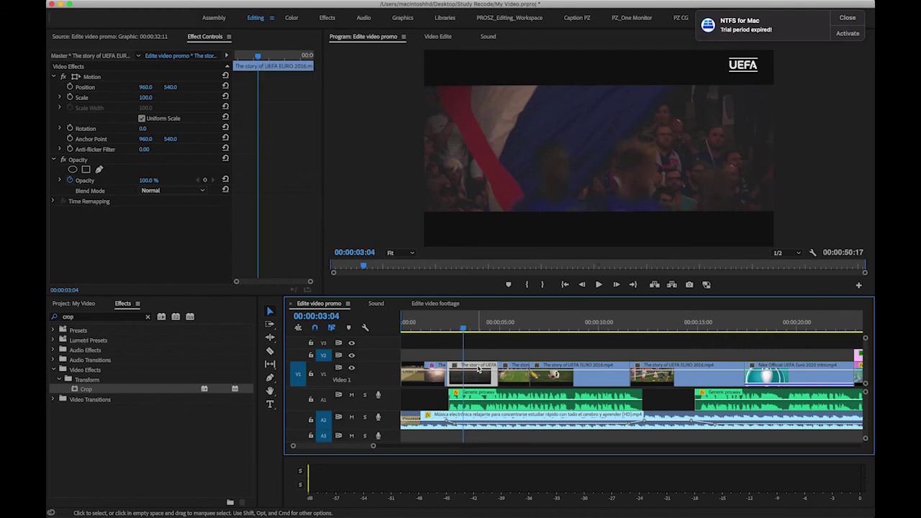
key(super+v)
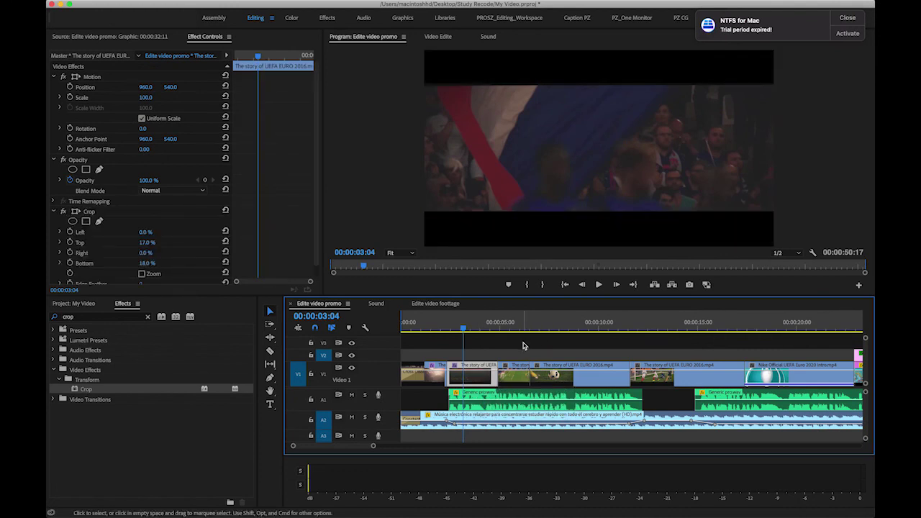
Step: Paste the same Crop effect onto the remaining The story of UEFA EURO clips before the Nike intro clip on V1
drag(511, 354, 689, 372)
click(489, 327)
drag(492, 326, 559, 326)
key(minus)
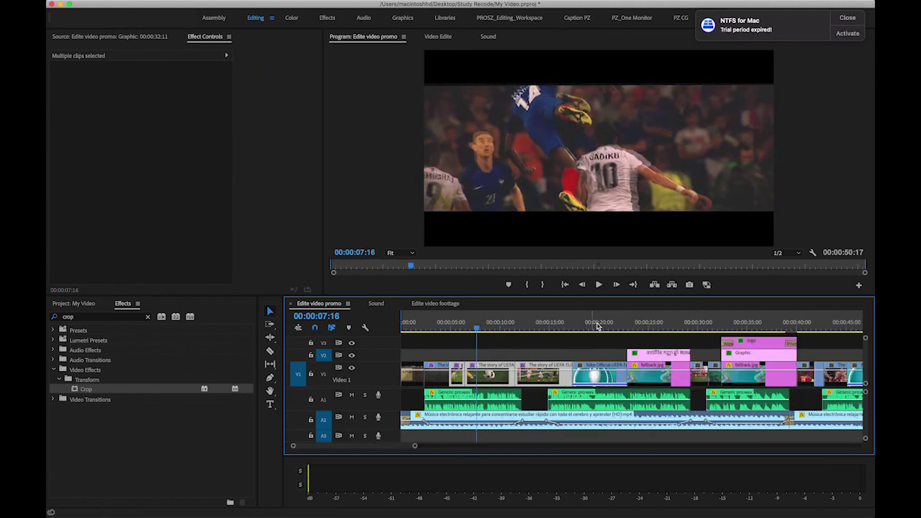
Step: Paste the Crop effect onto the match clips between the two title sections and those after the logo section, around 00:00:30:22 and 00:00:41:09
drag(625, 321, 705, 327)
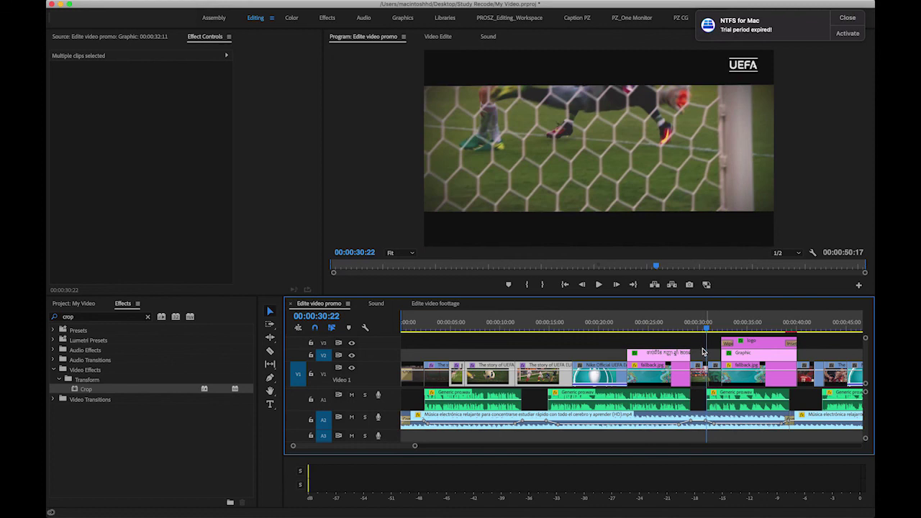
click(714, 367)
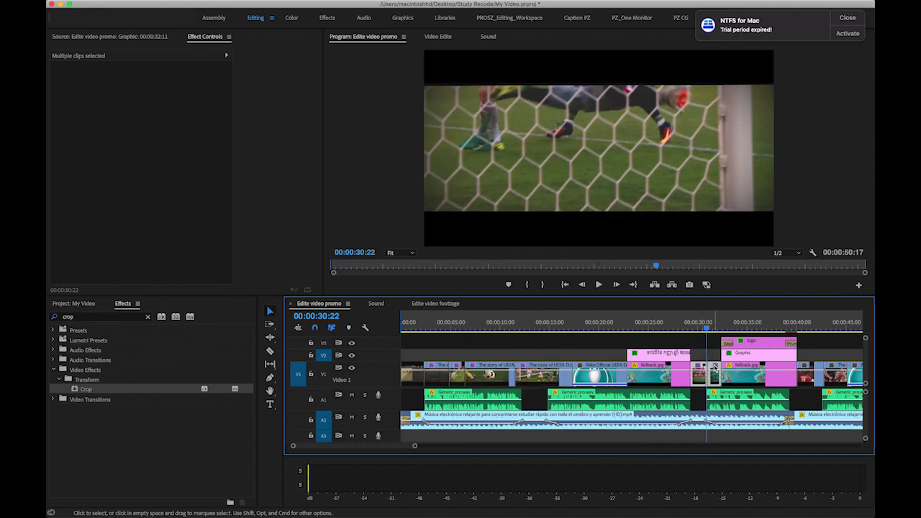
click(808, 326)
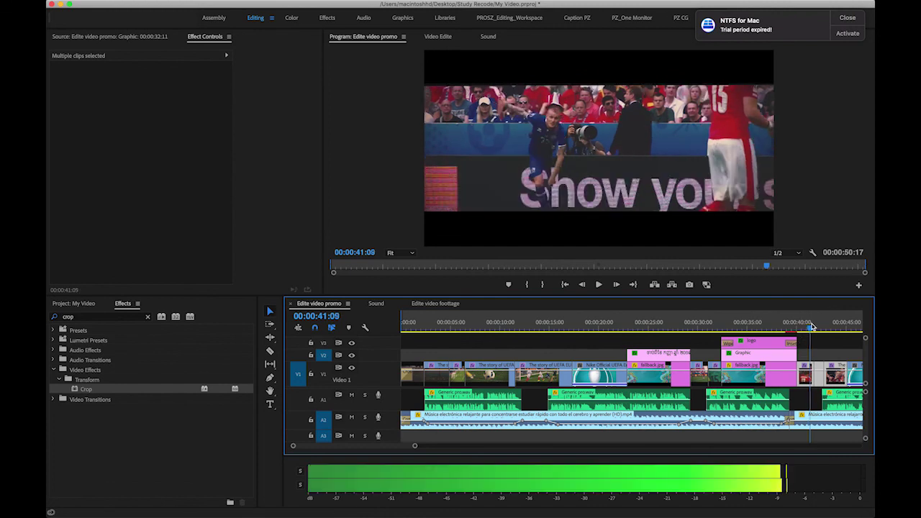
click(637, 331)
key(minus)
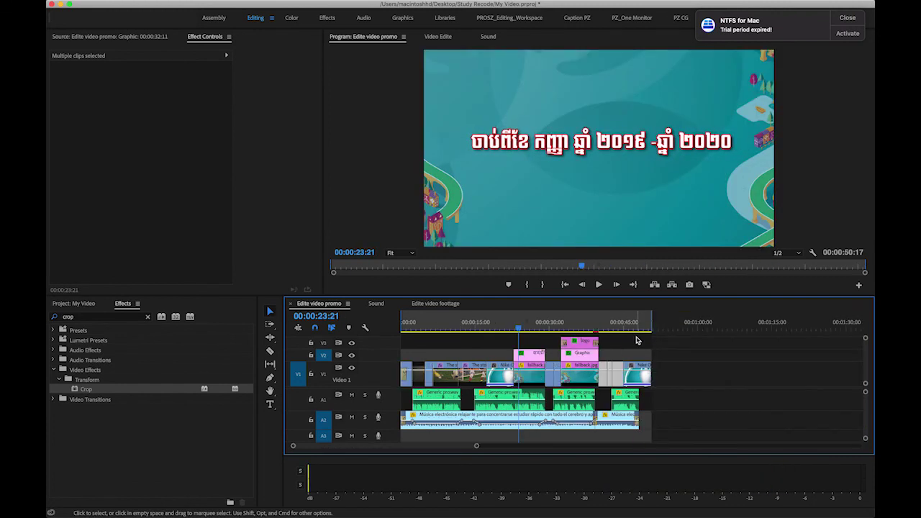
click(573, 327)
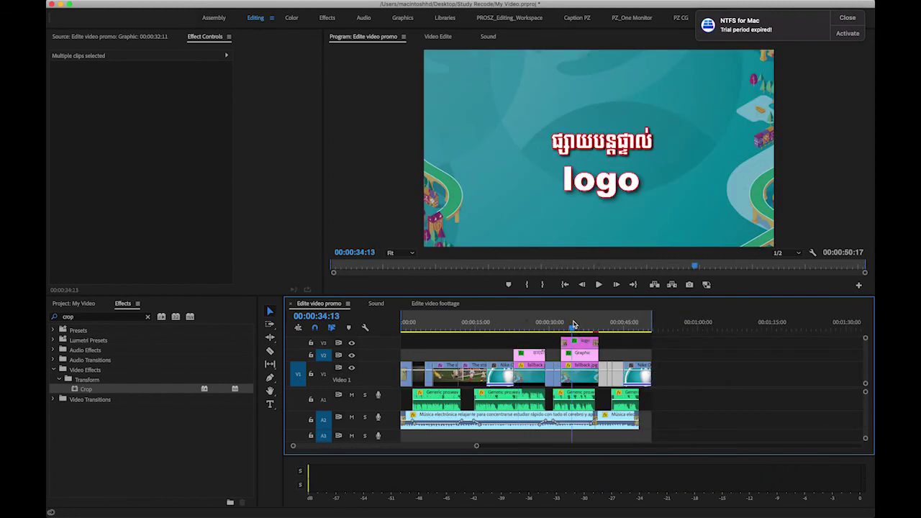